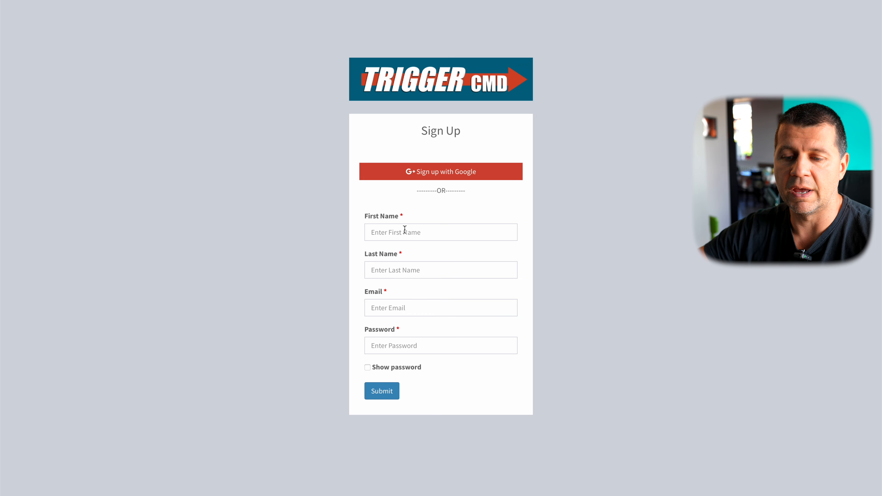
Sign up with a Google account and copy the agent token from the account's Instructions page
left_click(416, 171)
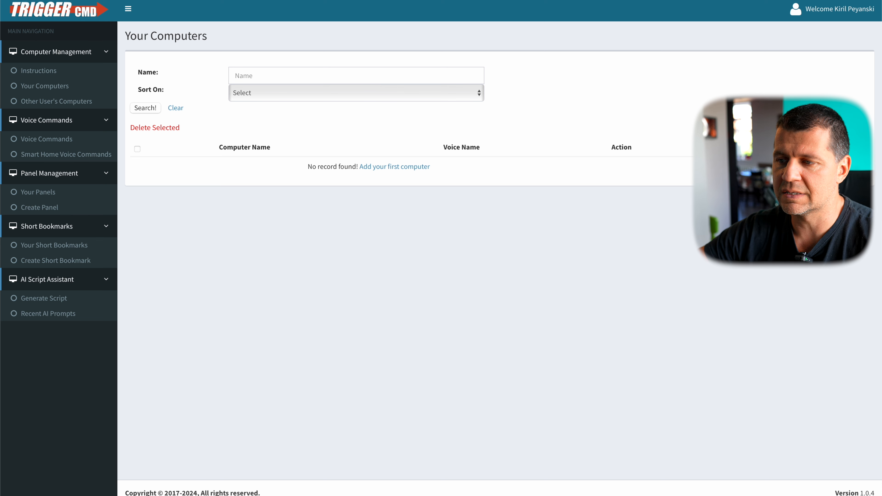
left_click(41, 71)
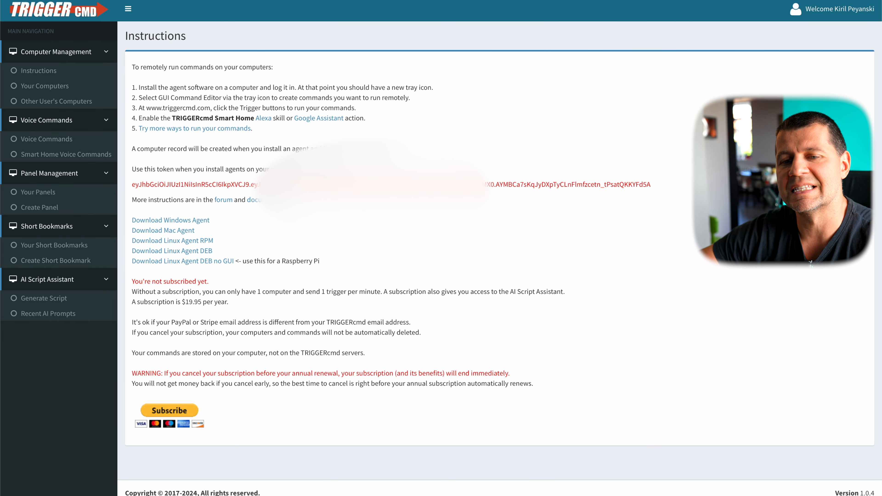
left_click_drag(132, 186, 665, 183)
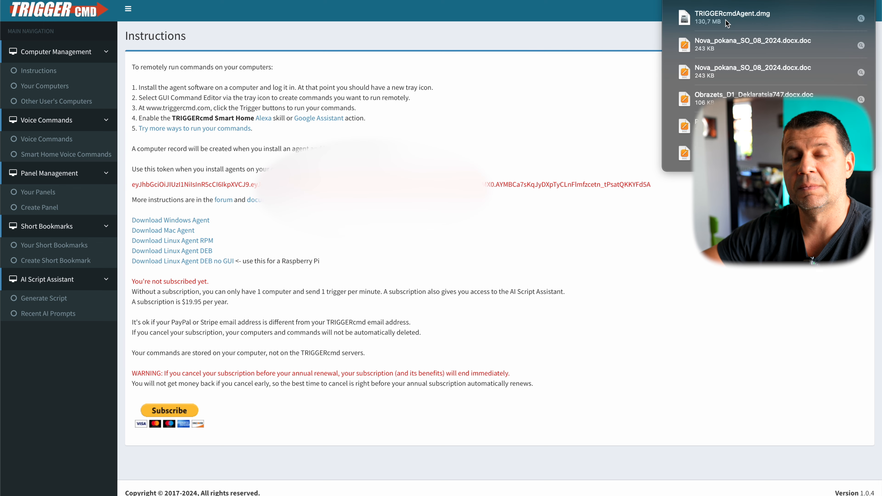
Install TRIGGERcmdAgent from the downloaded TRIGGERcmdAgent.dmg into Applications and launch it
left_click(736, 22)
left_click_drag(240, 275, 391, 275)
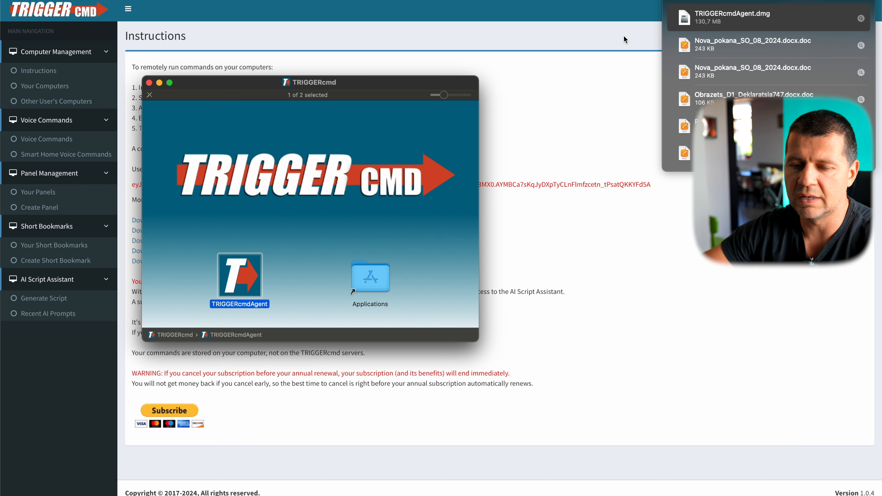
key("super+space")
type("trig")
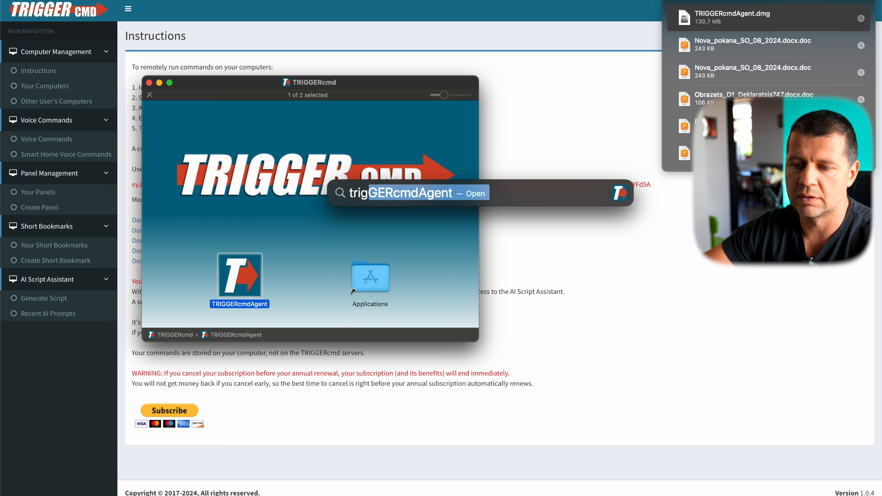
key("Return")
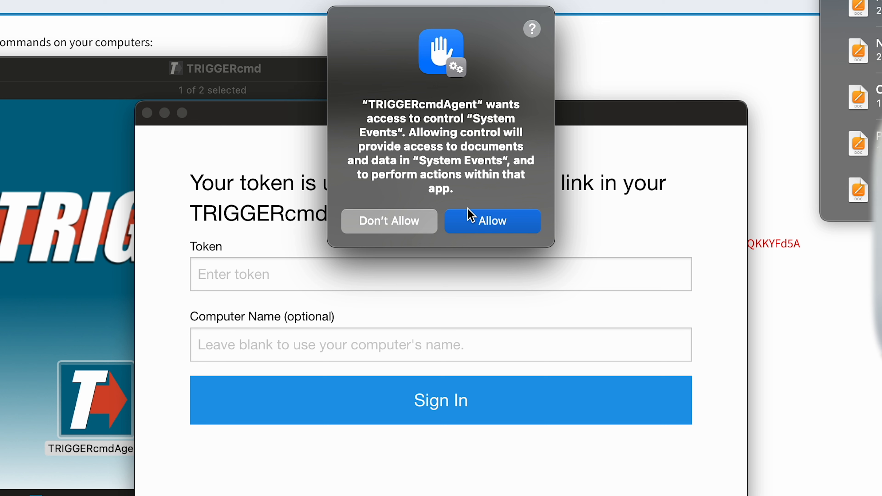
Allow the agent to control System Events and sign it in with the account token and the computer name macbook
left_click(482, 224)
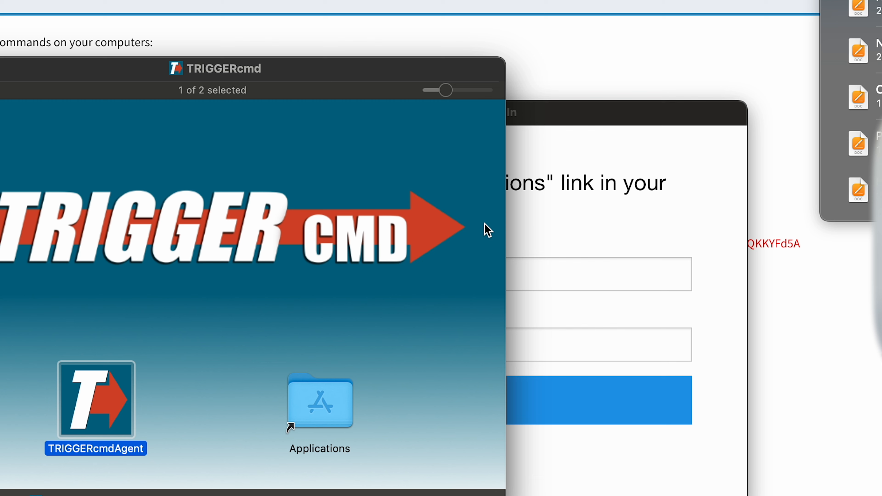
left_click(576, 164)
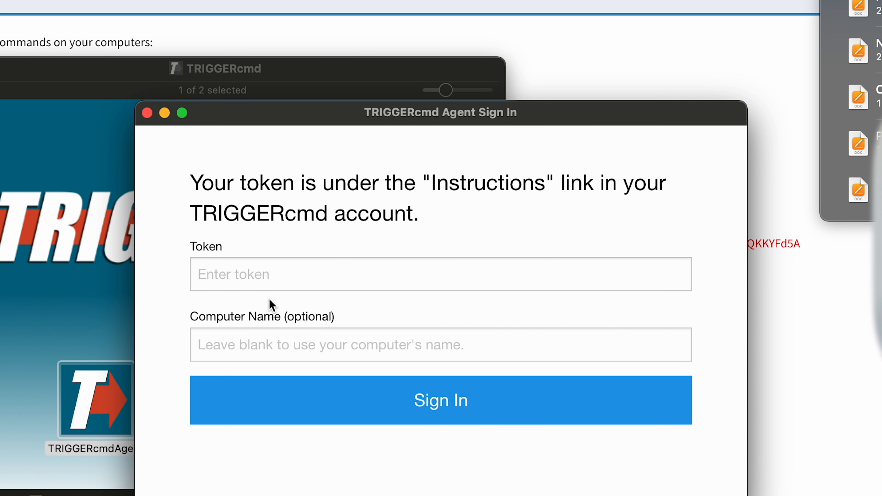
left_click(274, 271)
key("super+v")
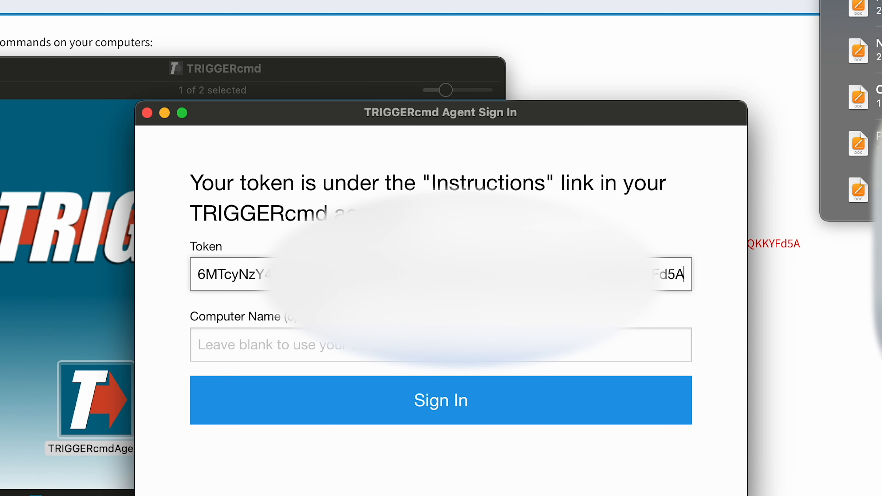
left_click(239, 349)
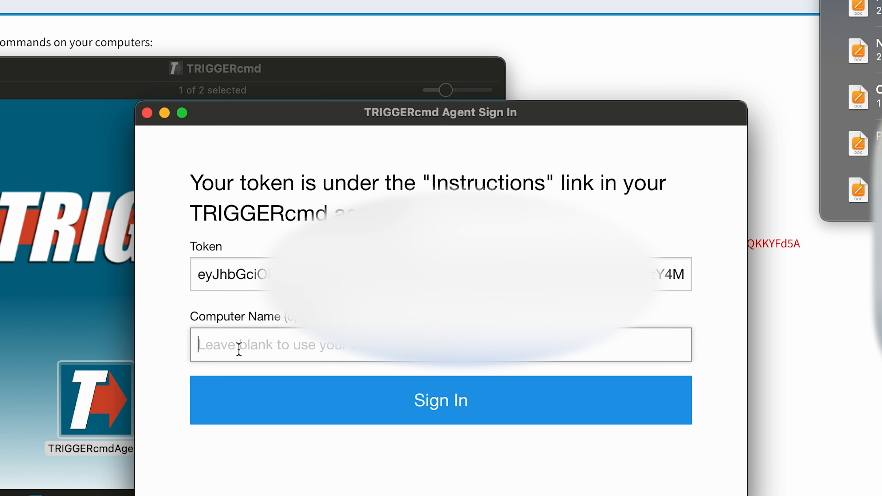
type("macbook")
left_click(385, 404)
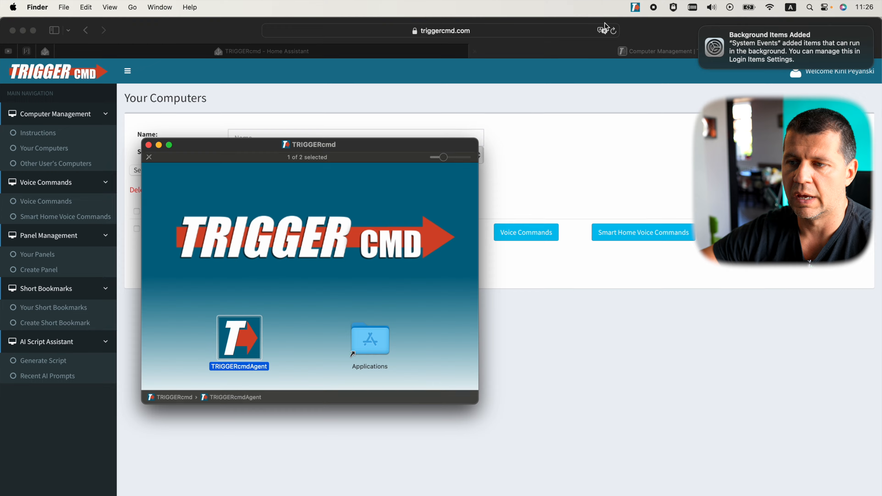
Look through the agent's menu options and open commands.json in the Text Command Editor
left_click(636, 4)
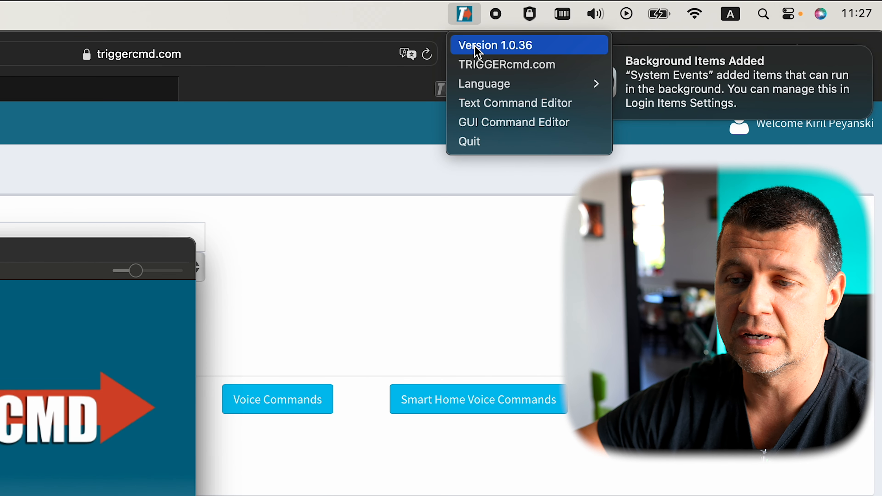
left_click(465, 15)
left_click(466, 15)
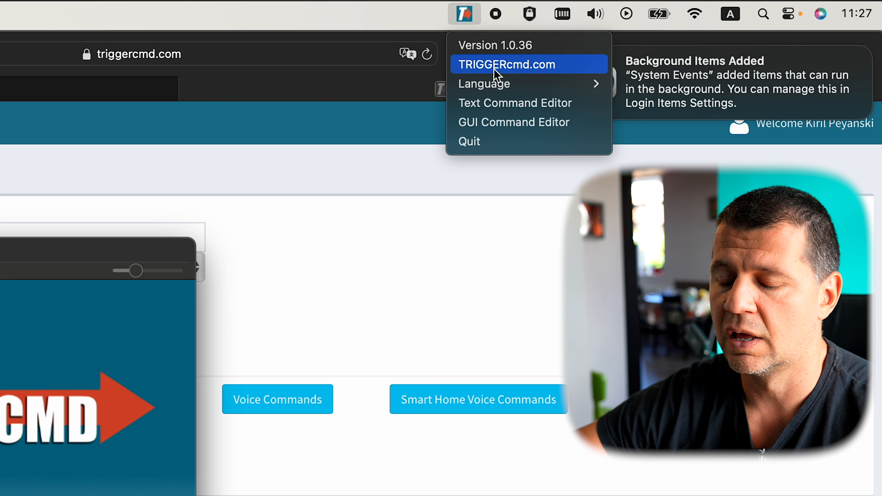
mouse_move(493, 91)
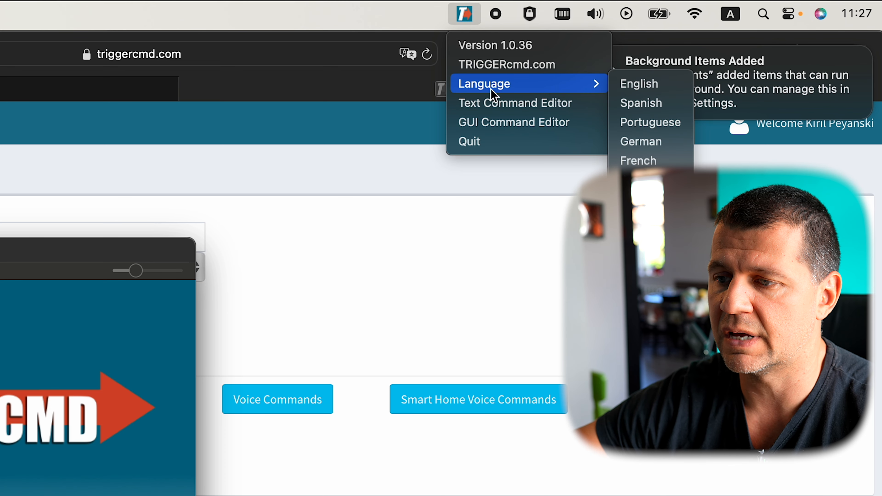
left_click(497, 104)
Open the GUI Command Editor and move its window clear of the commands.json window
left_click(464, 14)
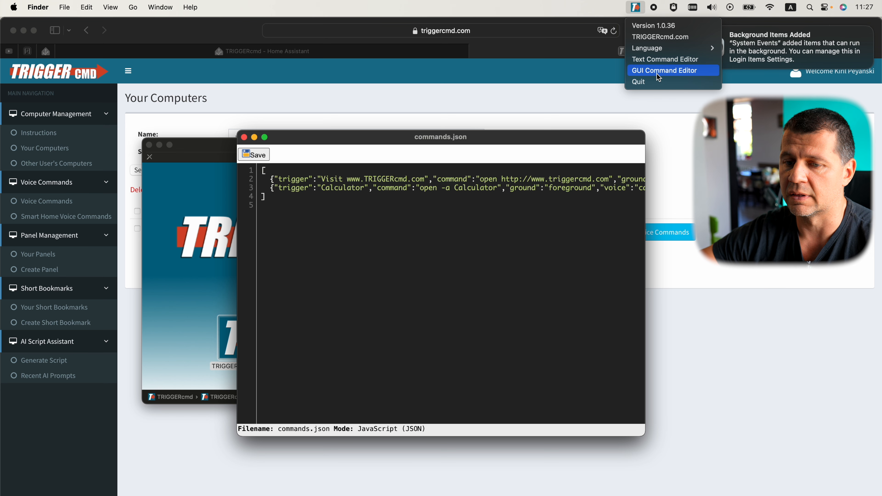
left_click(659, 78)
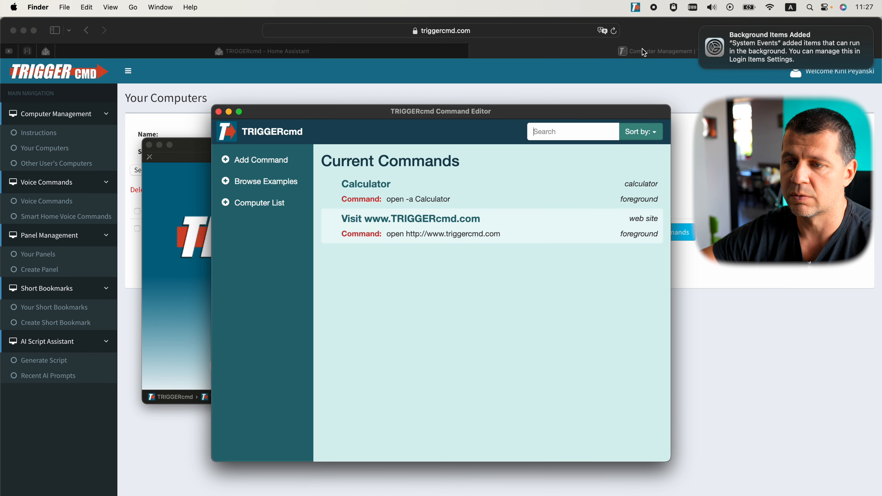
left_click_drag(389, 115, 431, 257)
Examine the trigger entries in commands.json along their full width and close the text editor
left_click(413, 139)
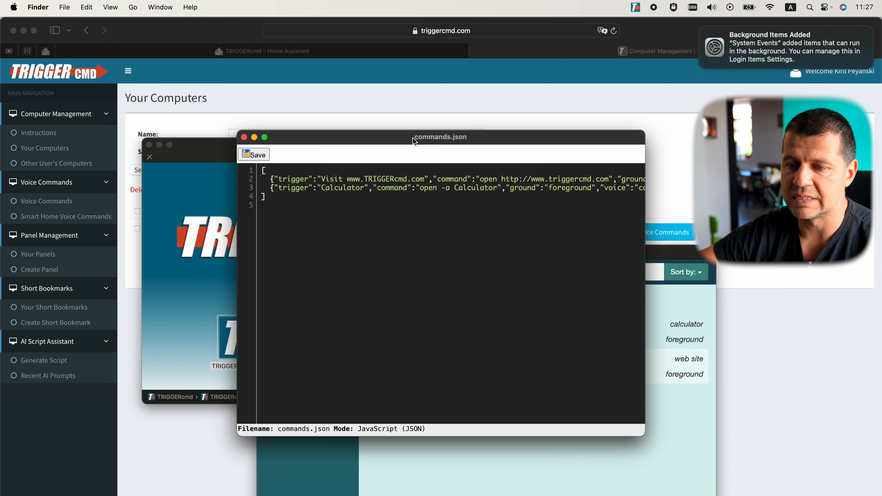
scroll(410, 205, "right", 5)
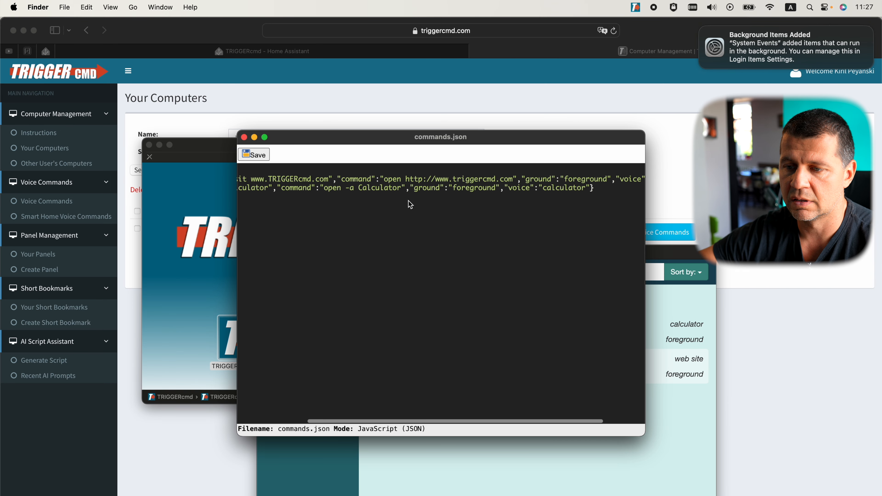
scroll(410, 204, "left", 5)
left_click(244, 137)
Run the Calculator command from the Command Editor and close the Calculator app
left_click_drag(397, 249, 384, 115)
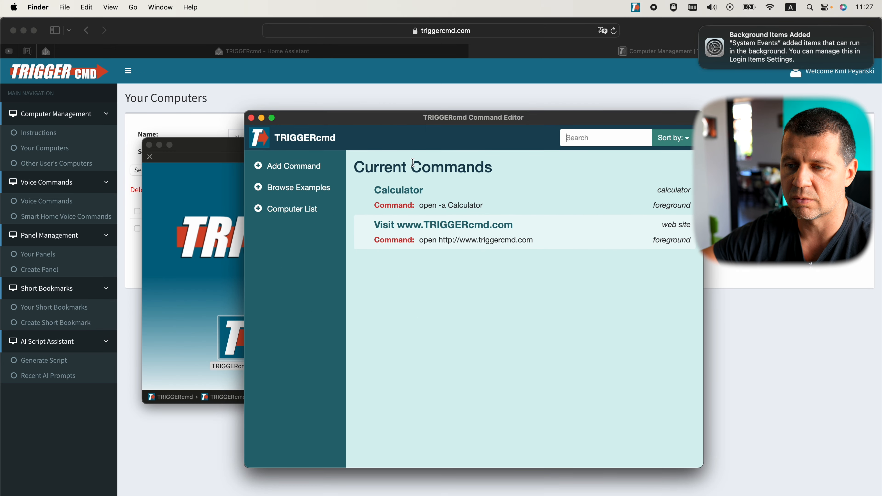
mouse_move(405, 198)
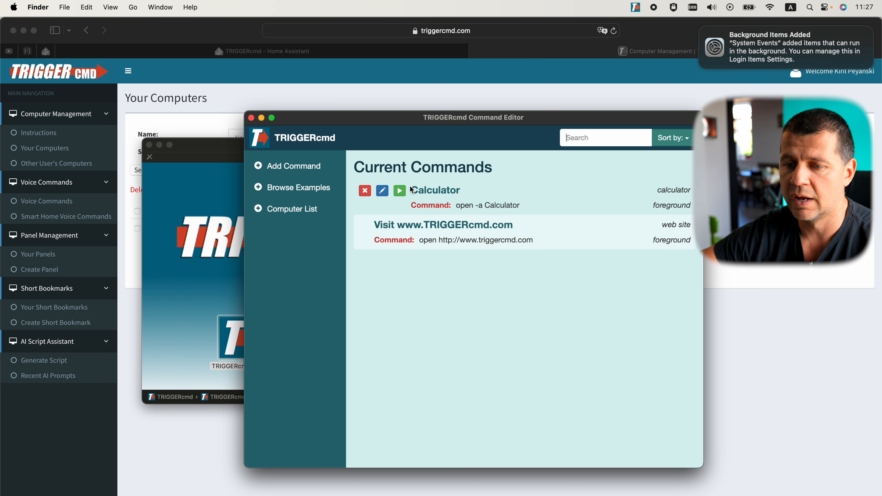
left_click(400, 191)
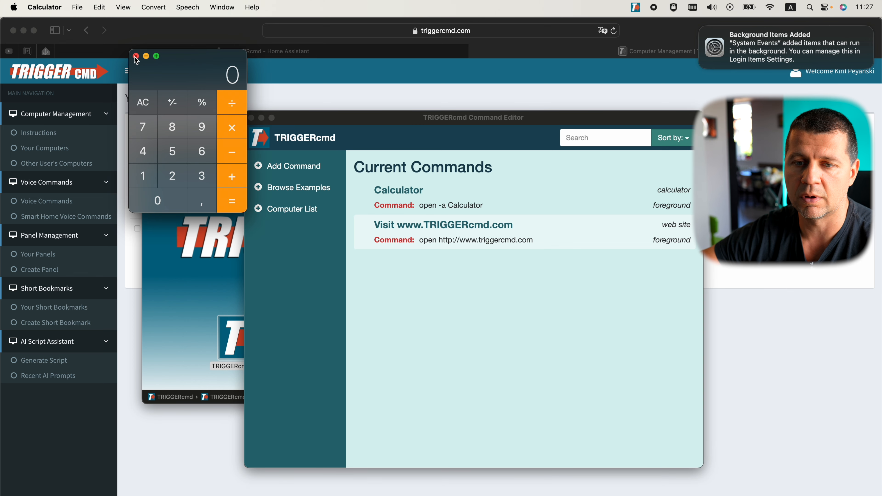
left_click(136, 57)
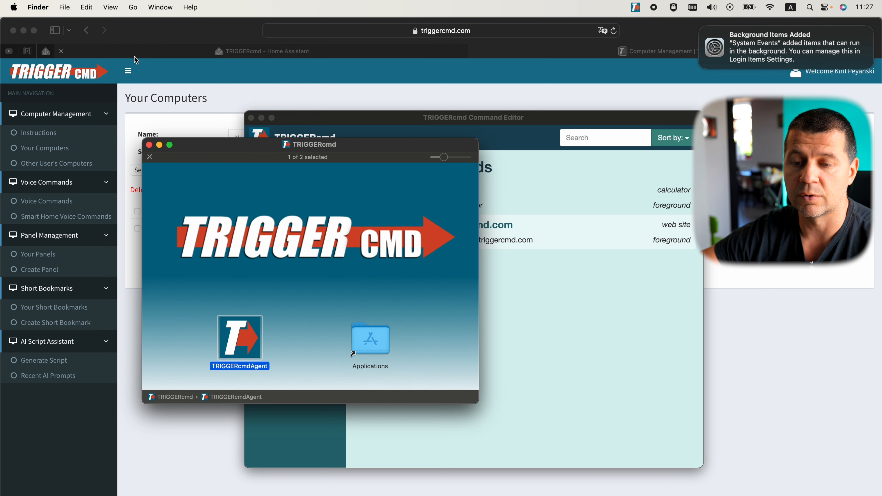
left_click(606, 363)
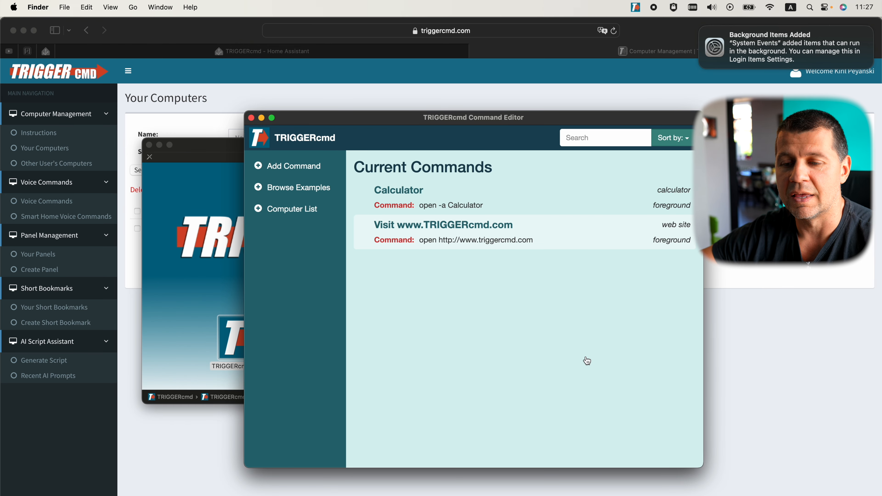
mouse_move(528, 229)
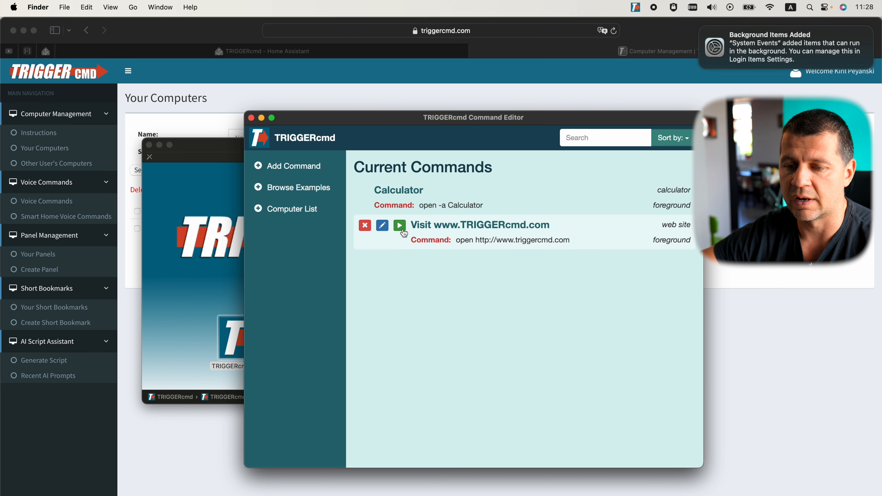
left_click(400, 225)
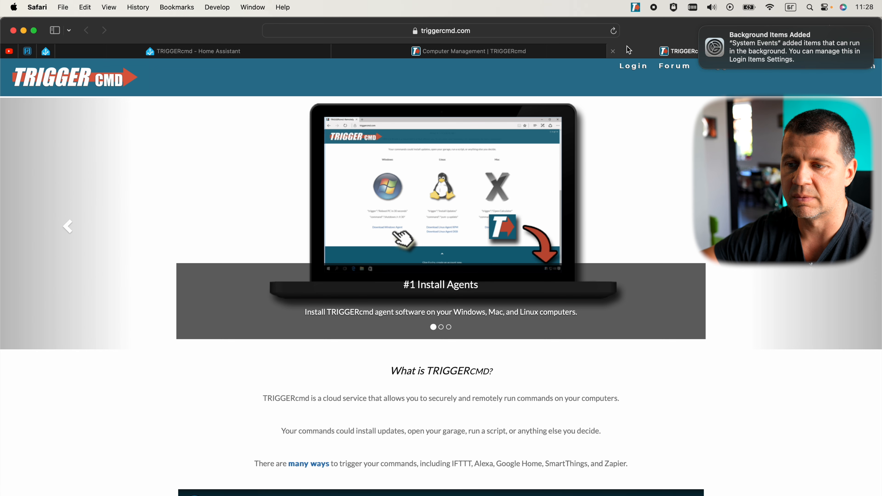
left_click(614, 51)
Switch to the Home Assistant TRIGGERcmd integration page and bring up the GUI Command Editor again
left_click(351, 53)
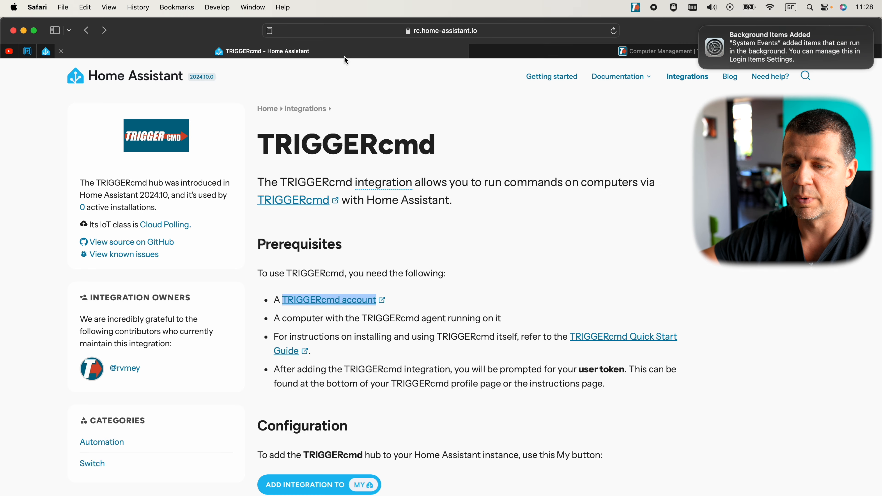
left_click(629, 7)
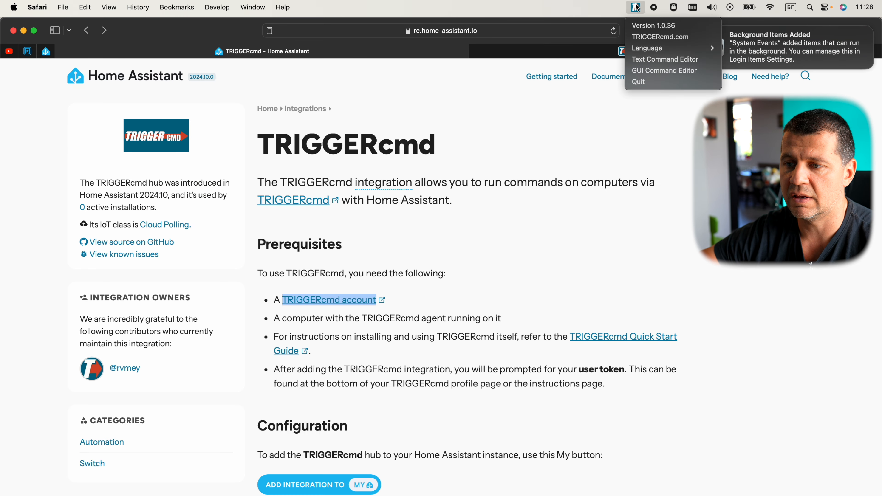
left_click(654, 71)
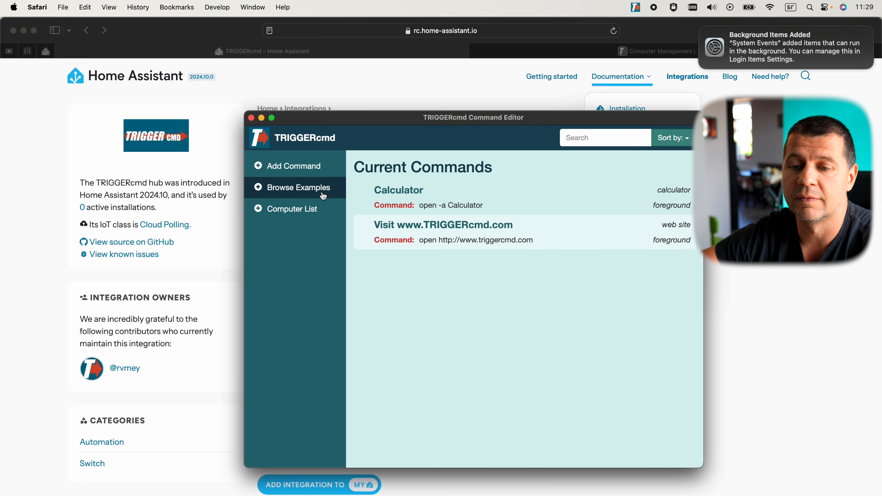
Open the example commands and look through the listed triggers, their commands and target systems
left_click(323, 197)
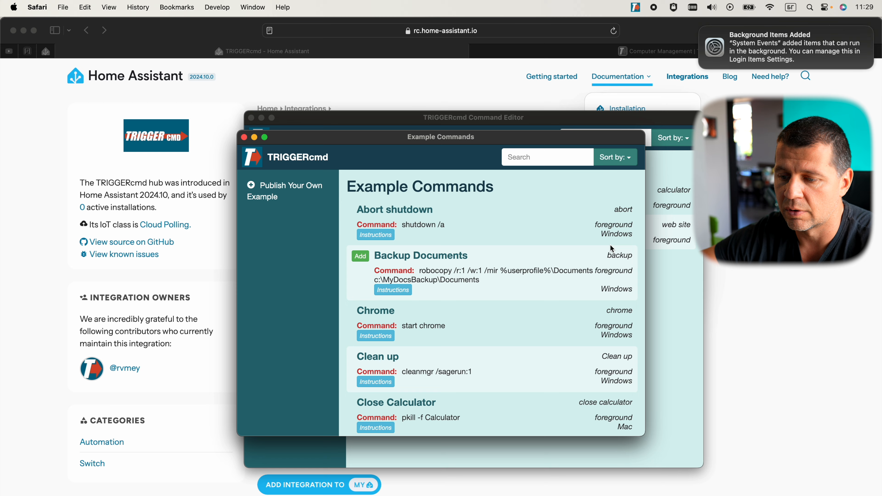
scroll(608, 265, "down", 5)
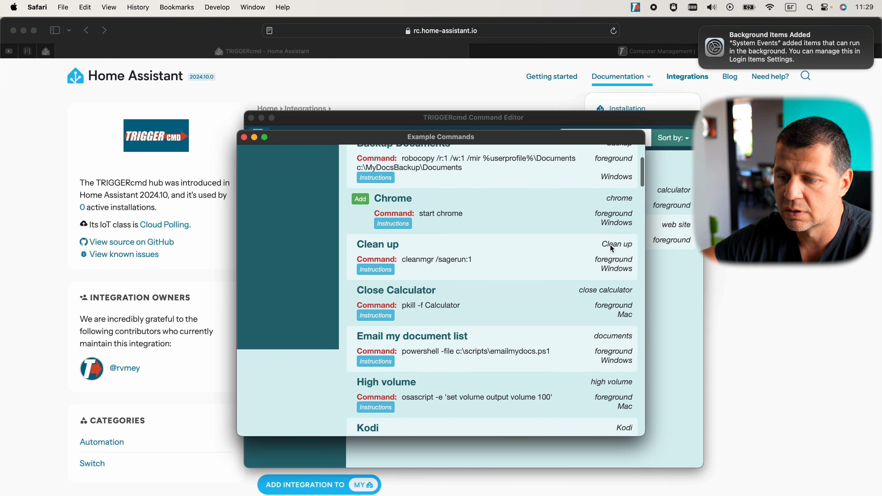
mouse_move(622, 308)
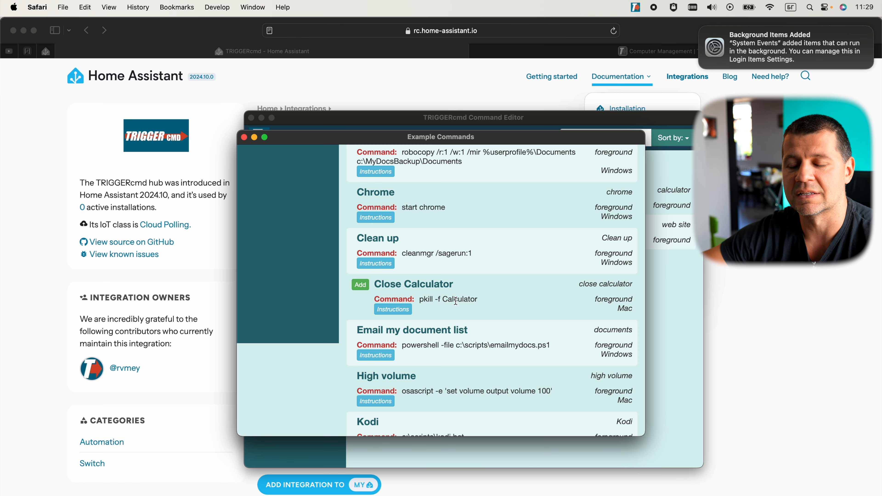
scroll(456, 301, "down", 2)
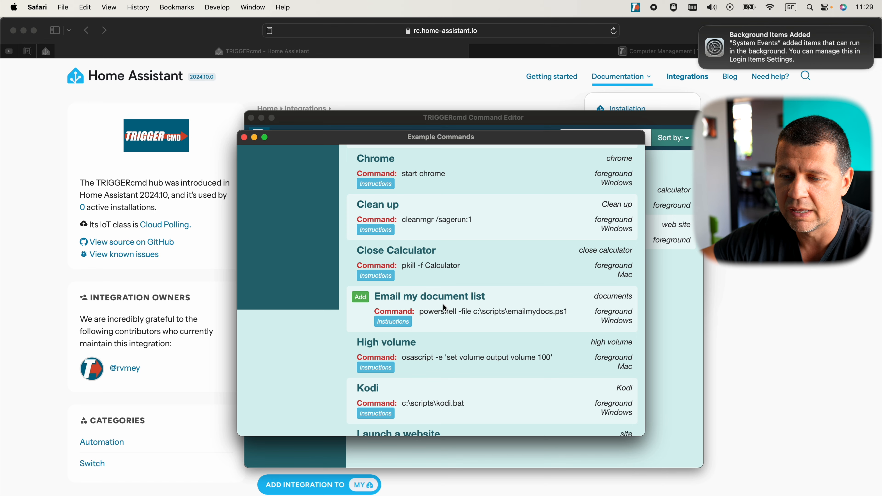
scroll(444, 308, "down", 1)
scroll(445, 309, "up", 10)
Sort the example commands by Operating System and look through the sorted list
left_click(550, 162)
left_click(620, 160)
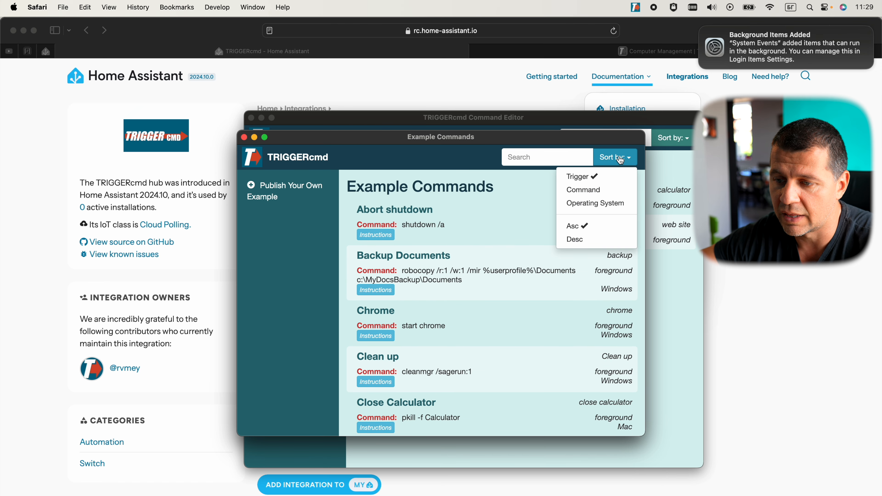
left_click(611, 204)
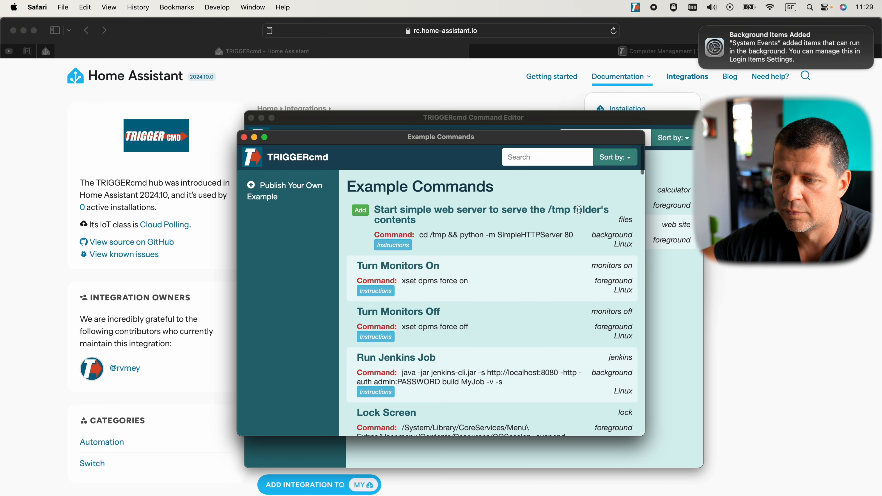
scroll(602, 253, "down", 15)
scroll(603, 253, "up", 1)
scroll(604, 254, "up", 2)
scroll(604, 260, "down", 15)
scroll(607, 268, "down", 10)
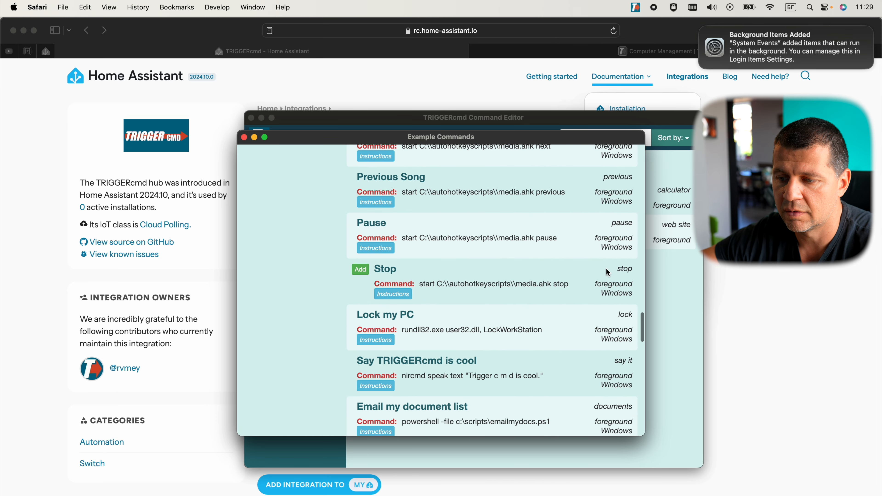
scroll(606, 269, "up", 20)
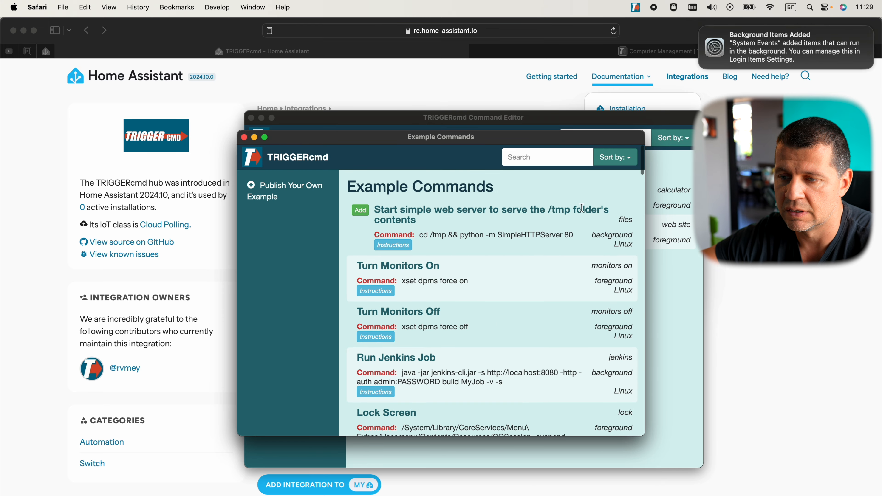
left_click(622, 158)
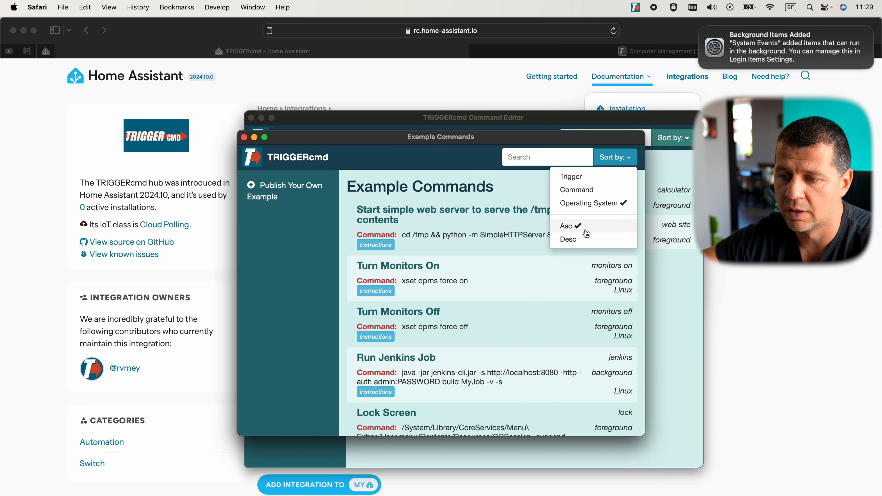
left_click(413, 161)
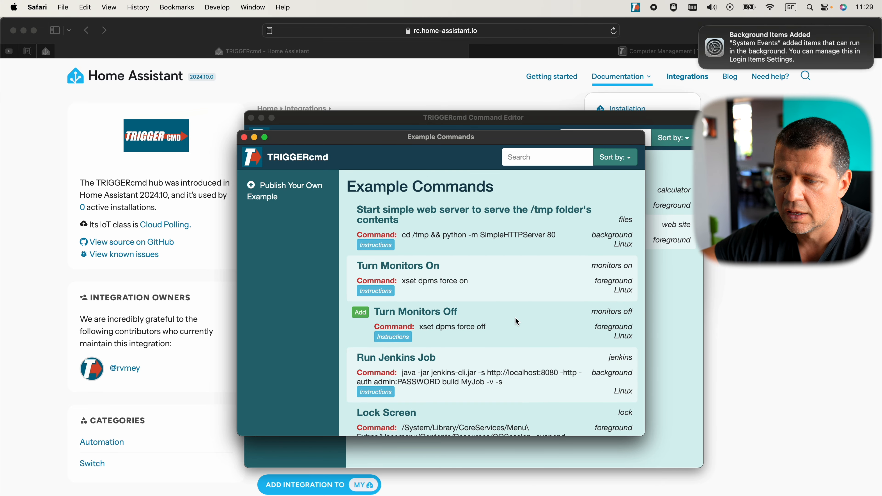
Find the Mac example named Mute (osascript -e 'set volume output muted TRUE') and add it to the current commands
scroll(515, 317, "down", 1)
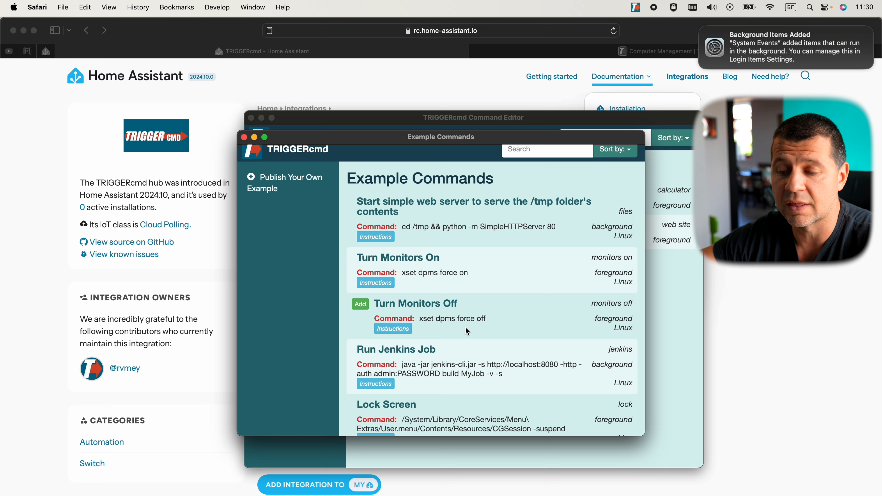
scroll(465, 327, "down", 3)
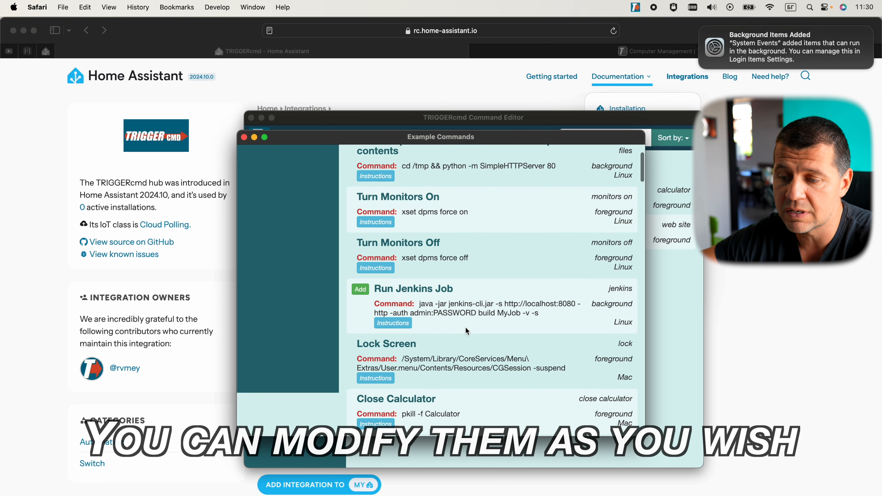
scroll(465, 327, "down", 4)
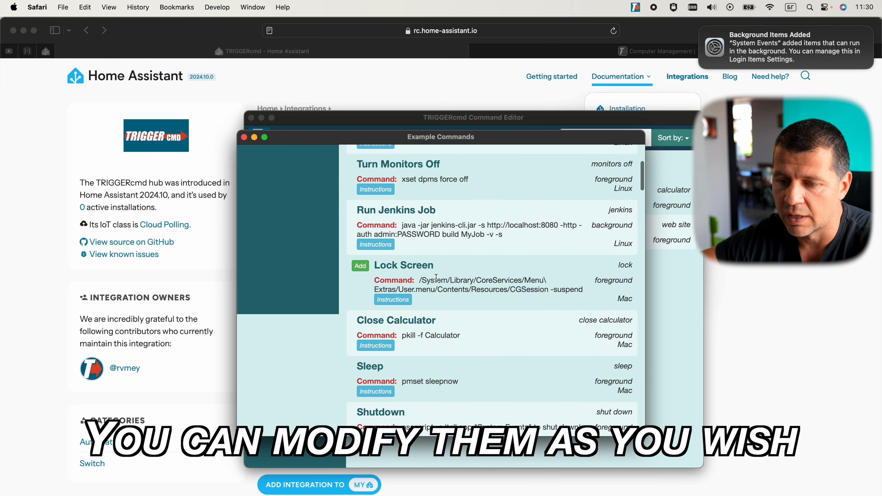
scroll(539, 310, "down", 1)
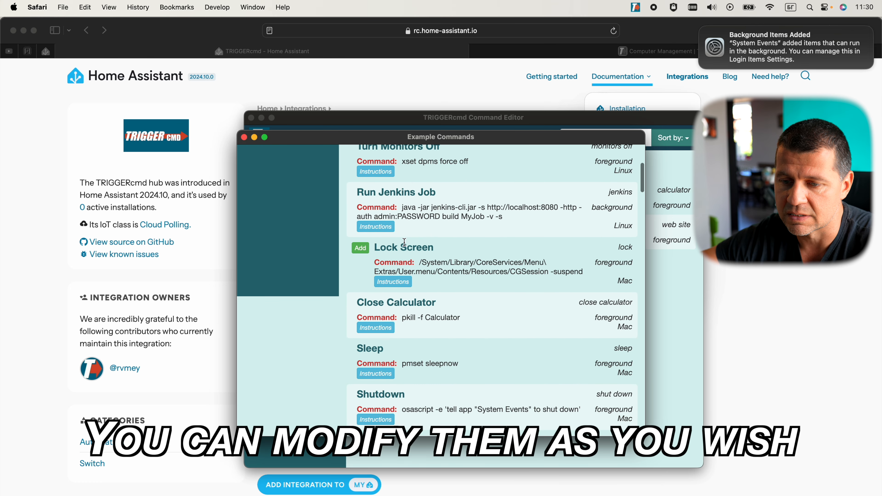
scroll(420, 328, "down", 9)
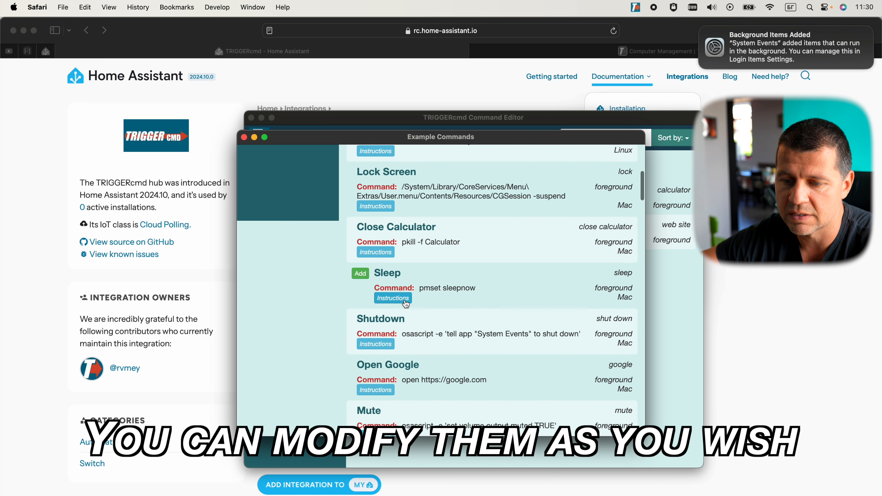
scroll(423, 330, "down", 1)
left_click(365, 293)
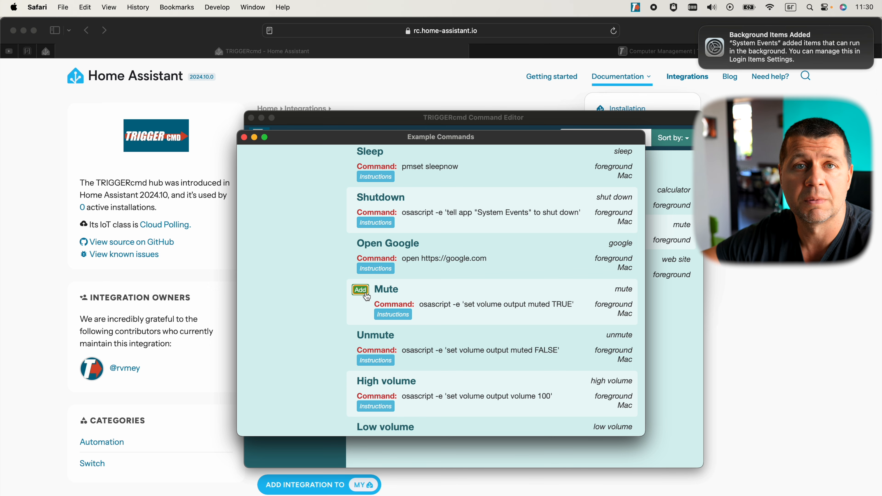
Move the Example Commands window out of the way and run the Mute command from the current commands
left_click_drag(394, 141, 698, 295)
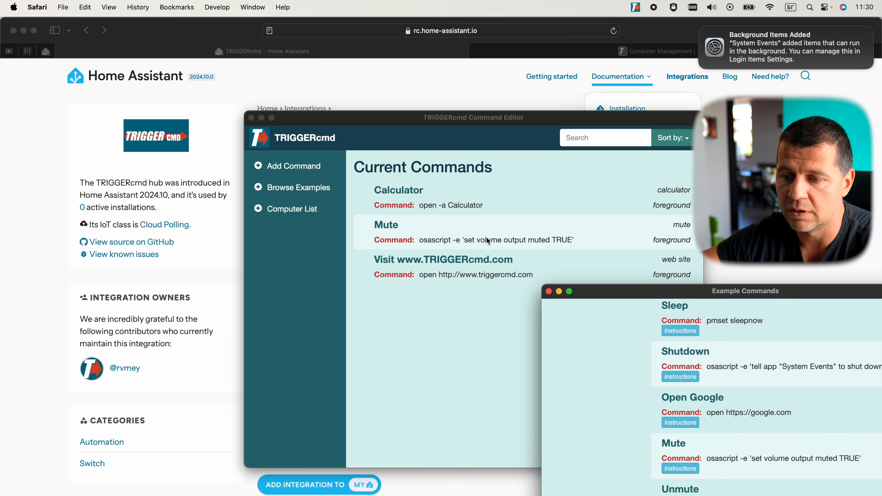
left_click(528, 232)
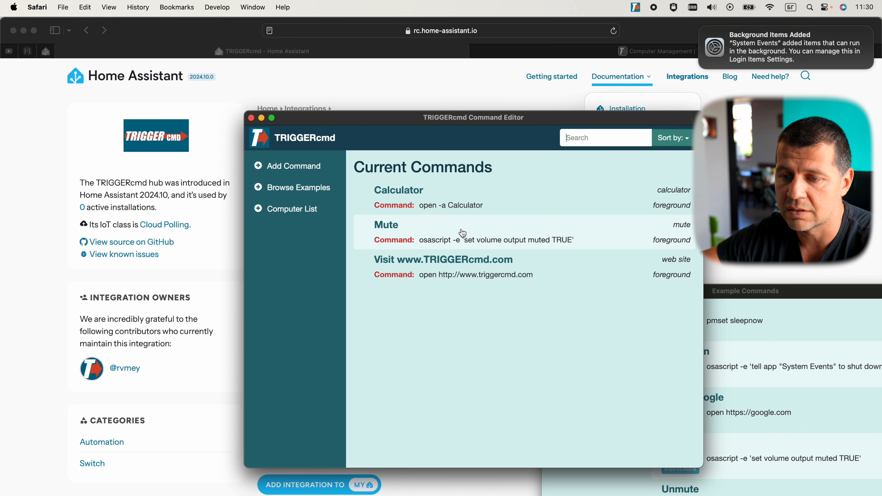
left_click(400, 228)
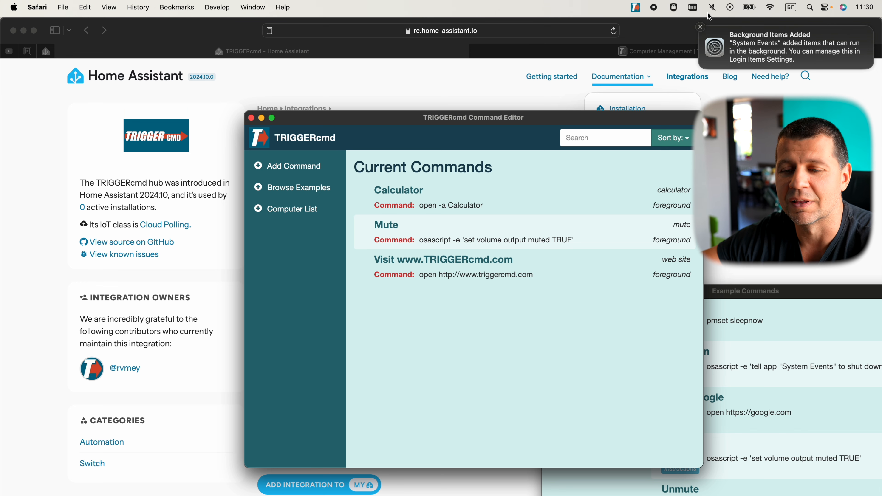
mouse_move(395, 241)
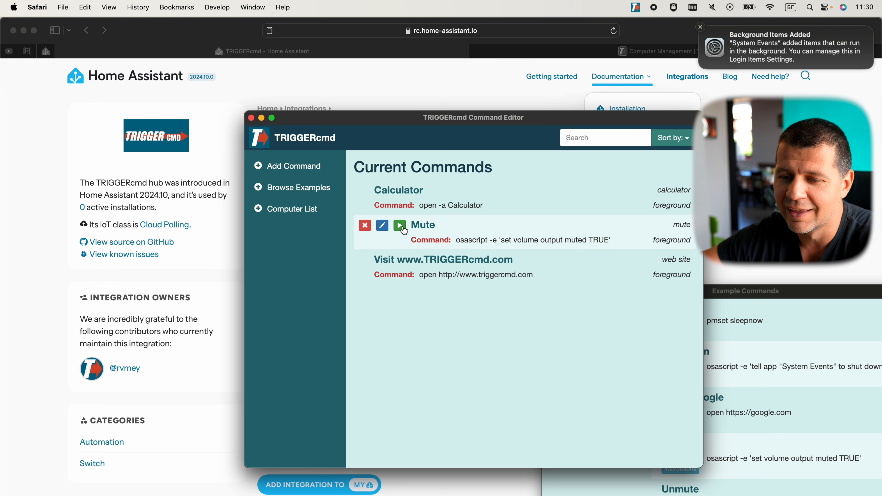
left_click(404, 229)
Add the Mac Unmute example to the current commands and run it from the Command Editor
left_click_drag(745, 292, 531, 141)
left_click(451, 341)
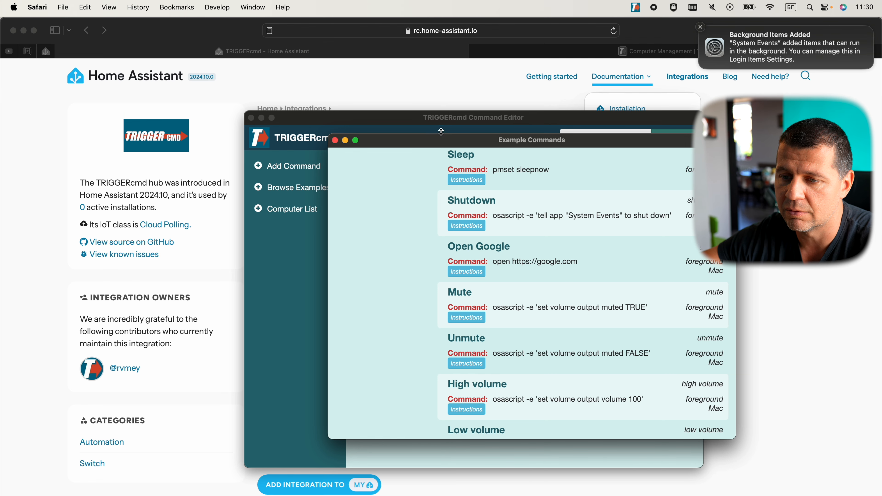
left_click_drag(429, 147, 609, 300)
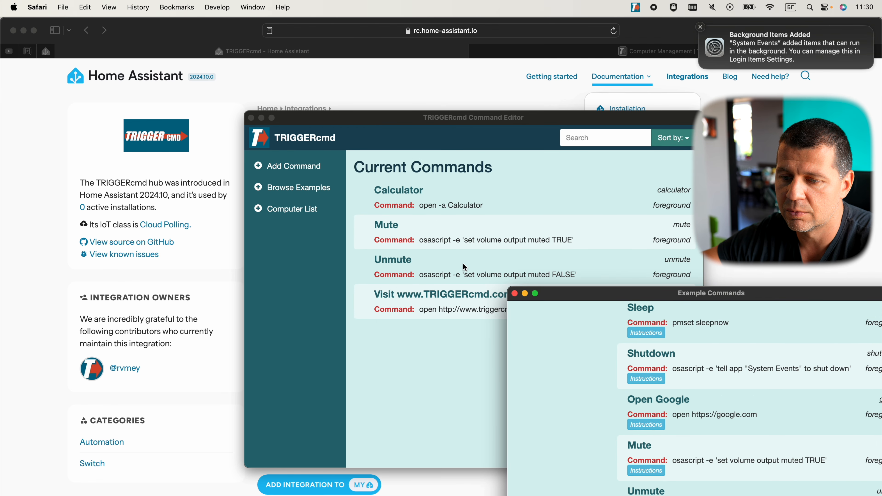
left_click(463, 266)
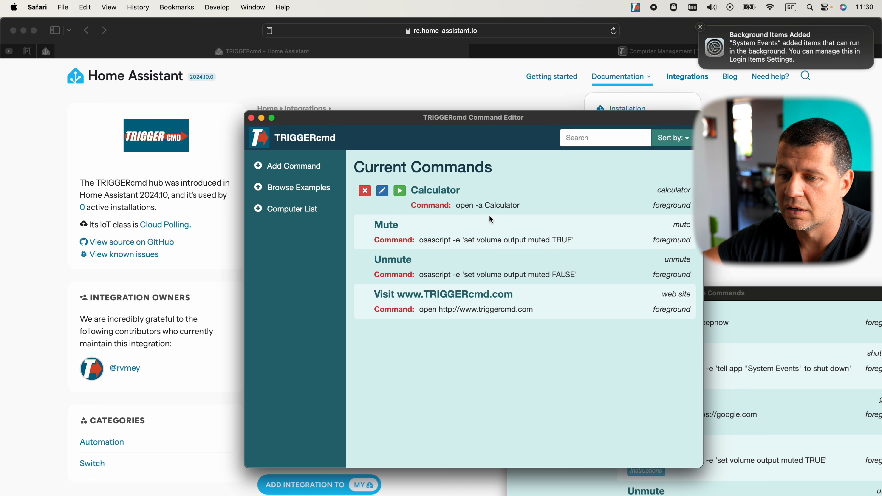
Bring the Example Commands back into view and look through the remaining Mac examples, such as the Spotify controls, and the Raspbian ones
left_click(742, 287)
left_click_drag(731, 291, 569, 143)
scroll(522, 357, "down", 5)
scroll(523, 357, "up", 1)
scroll(530, 324, "down", 10)
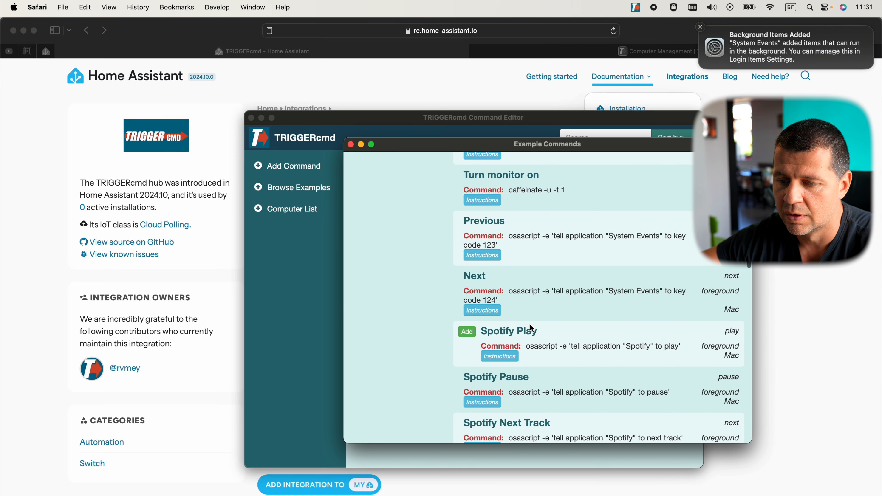
scroll(539, 327, "down", 3)
scroll(552, 347, "down", 5)
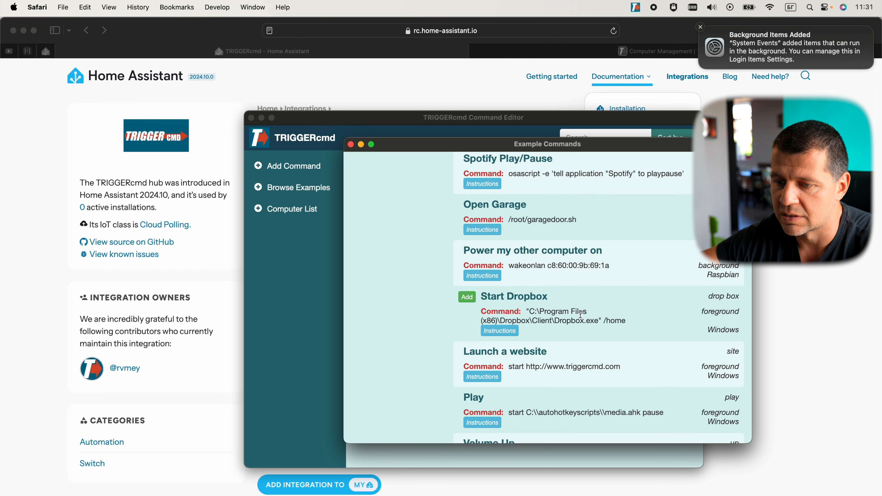
Look through the Windows example commands, such as Update Windows, Backup Documents, Shutdown in 1 minute and Chrome
scroll(580, 313, "up", 1)
scroll(546, 286, "down", 3)
scroll(546, 286, "down", 4)
scroll(520, 372, "down", 5)
scroll(512, 368, "down", 3)
scroll(538, 319, "down", 4)
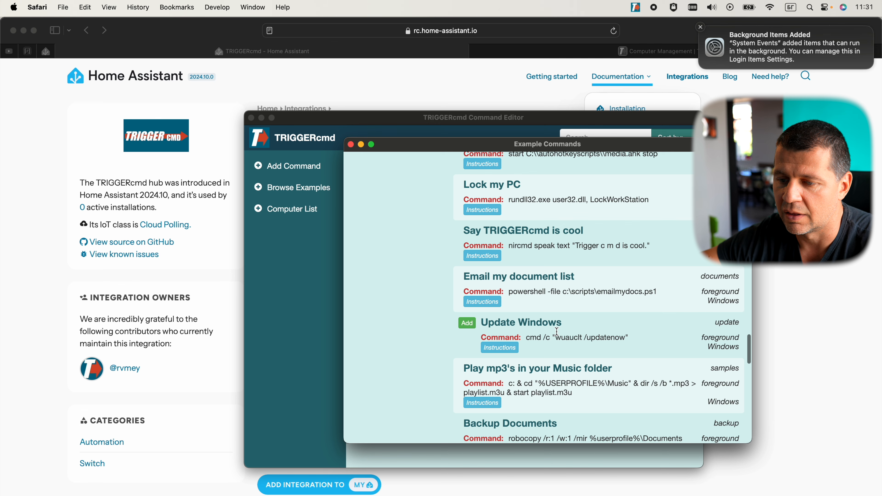
scroll(551, 326, "down", 3)
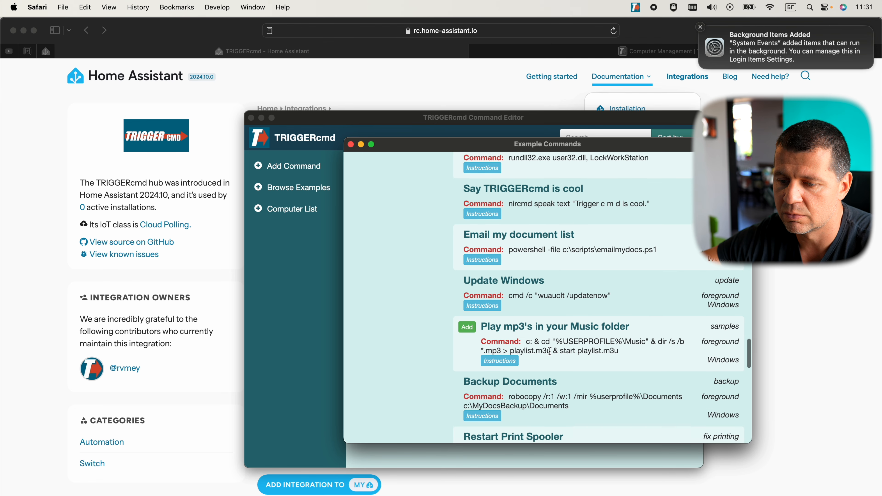
scroll(543, 306, "down", 3)
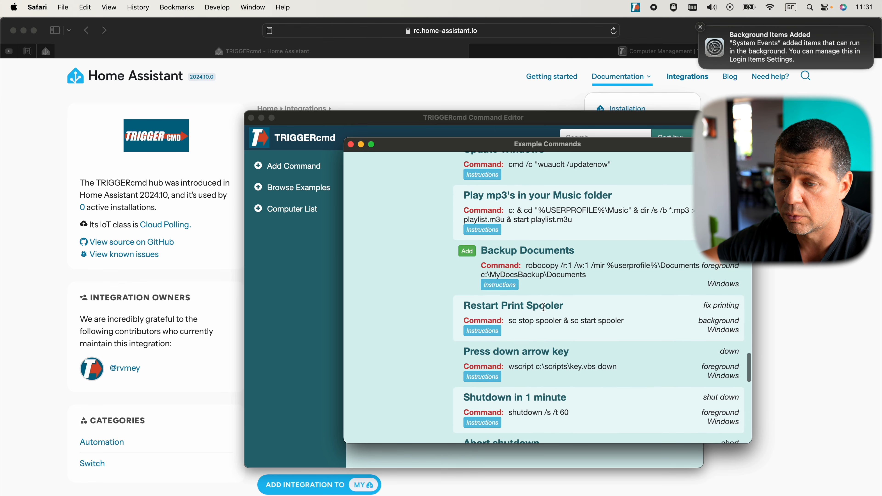
scroll(555, 334, "down", 3)
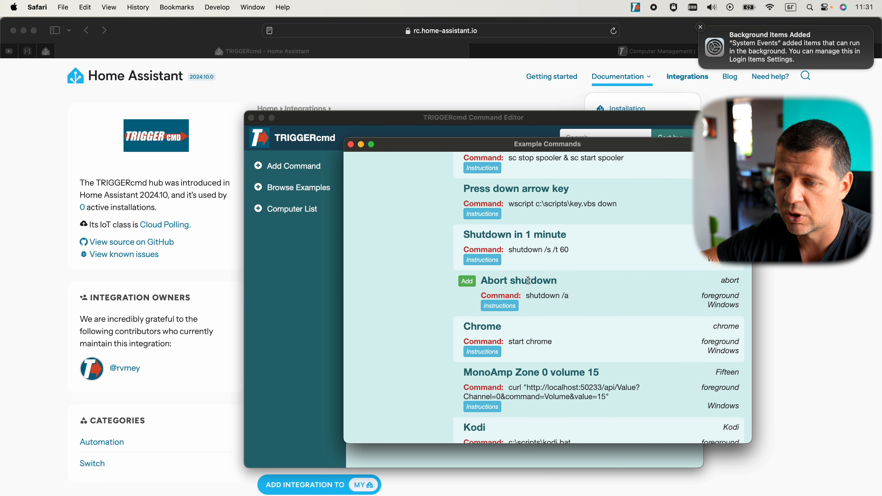
scroll(525, 285, "up", 1)
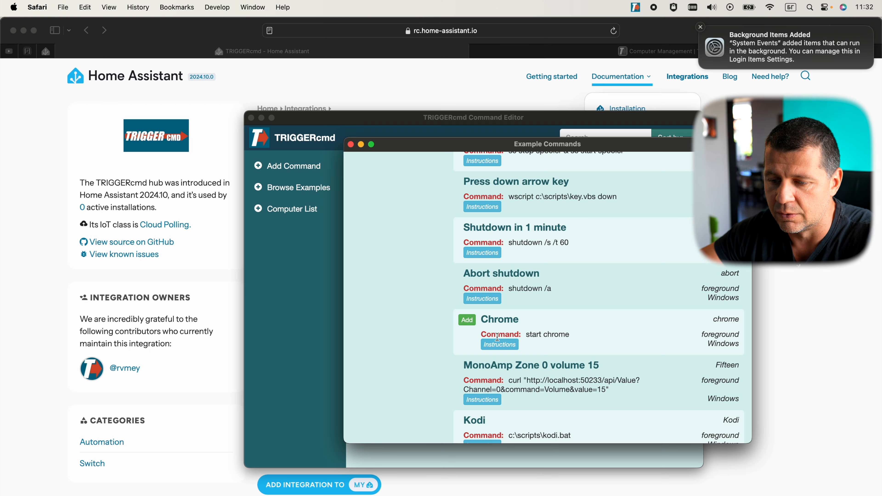
scroll(505, 337, "down", 10)
scroll(505, 337, "down", 5)
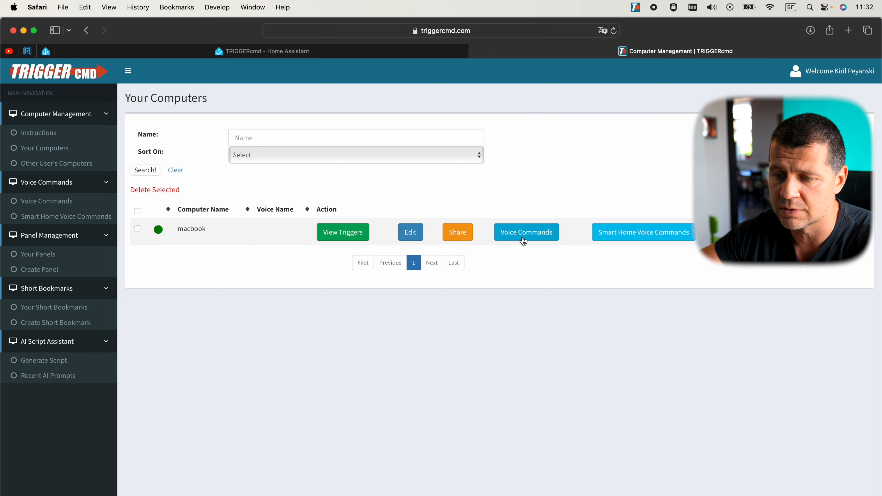
Review the voice command cheat sheet for the macbook on the TRIGGERcmd website and return to open the computer's trigger list
left_click(520, 238)
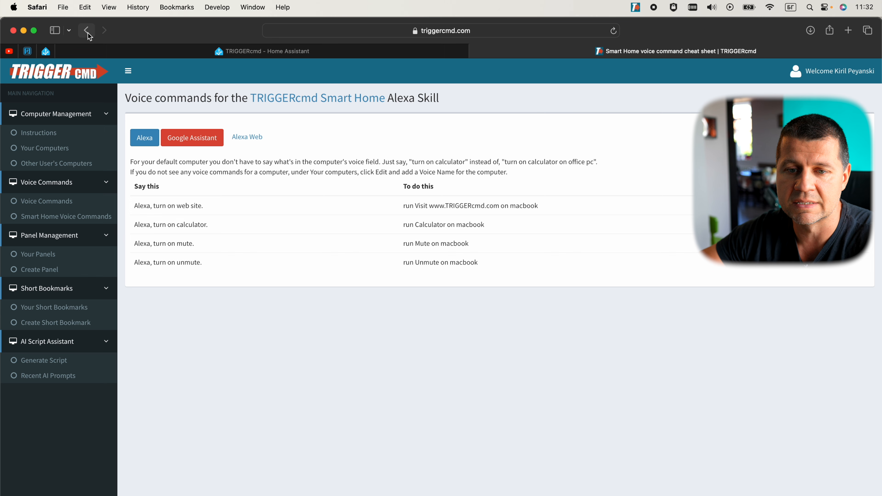
left_click(88, 34)
left_click(342, 232)
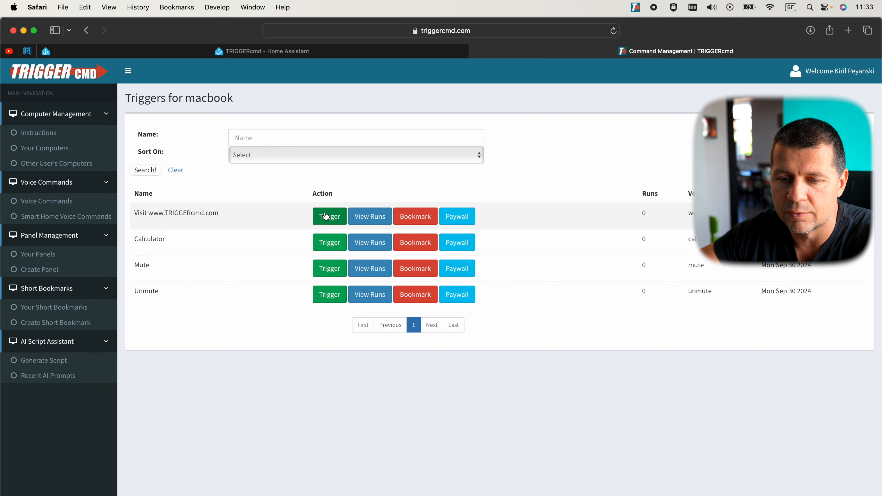
Run the Calculator trigger from the website's trigger list for the macbook and close the Calculator it opens
left_click(332, 243)
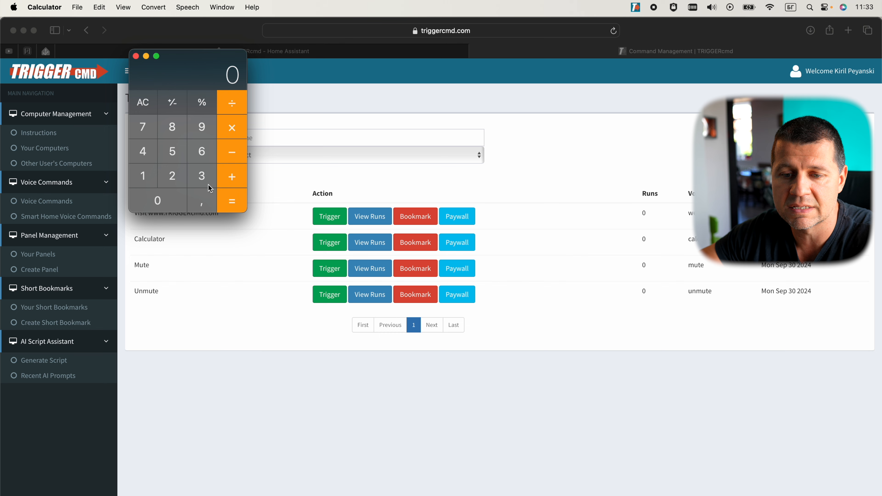
left_click_drag(179, 65, 251, 116)
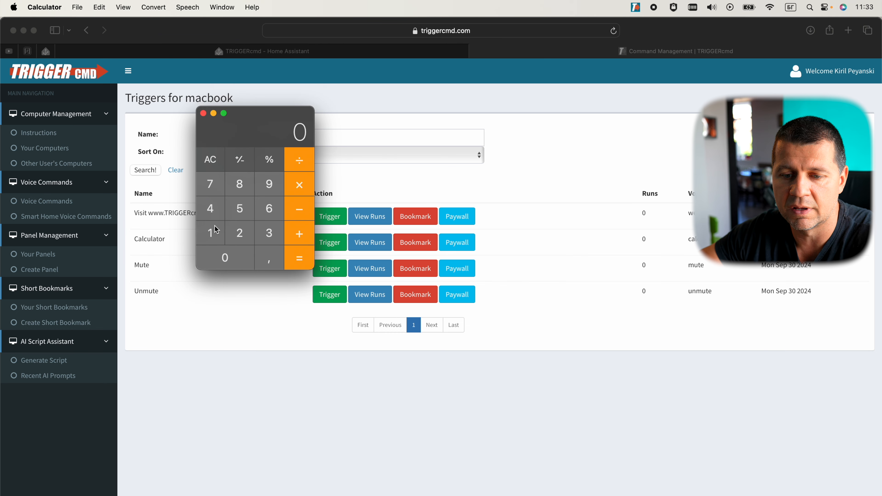
left_click(203, 114)
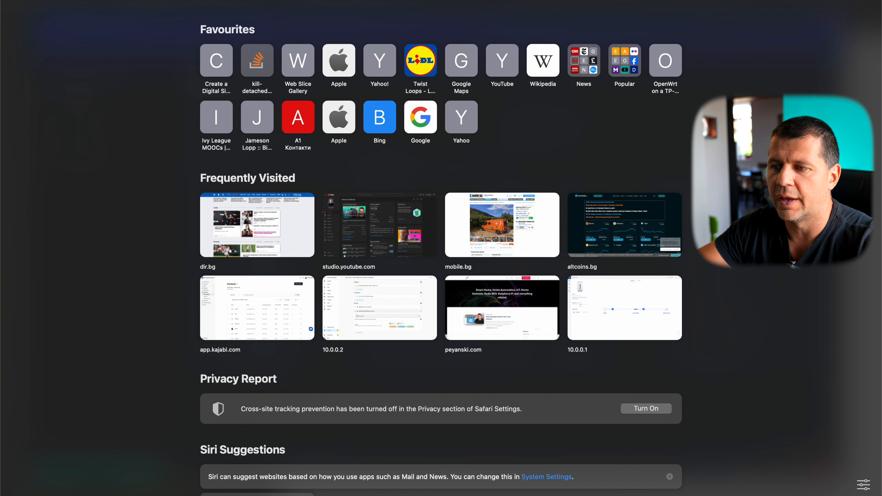
Open the local Home Assistant instance and go to its Integrations page by entering "inte" in the quick command search
type("loc")
key("Return")
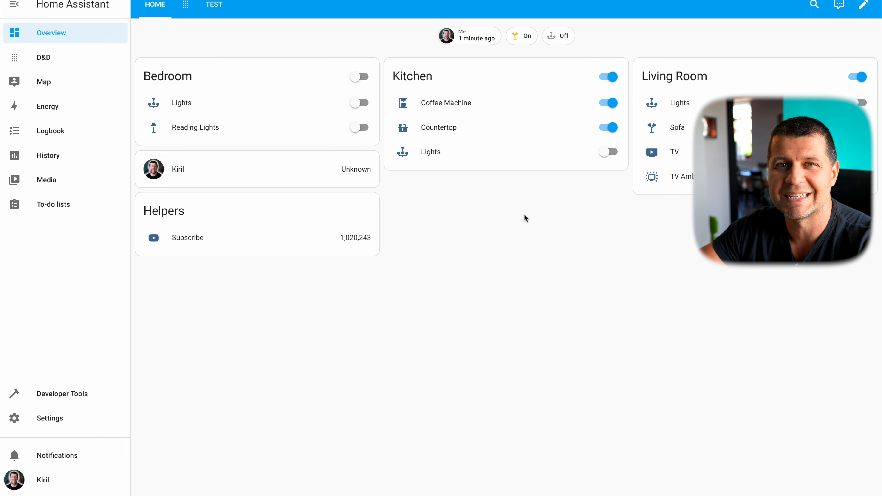
key("c")
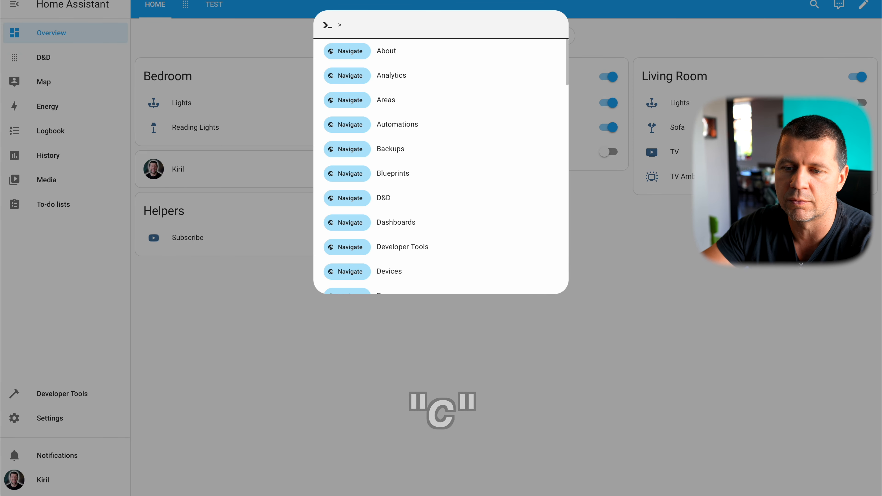
key("ctrl+space")
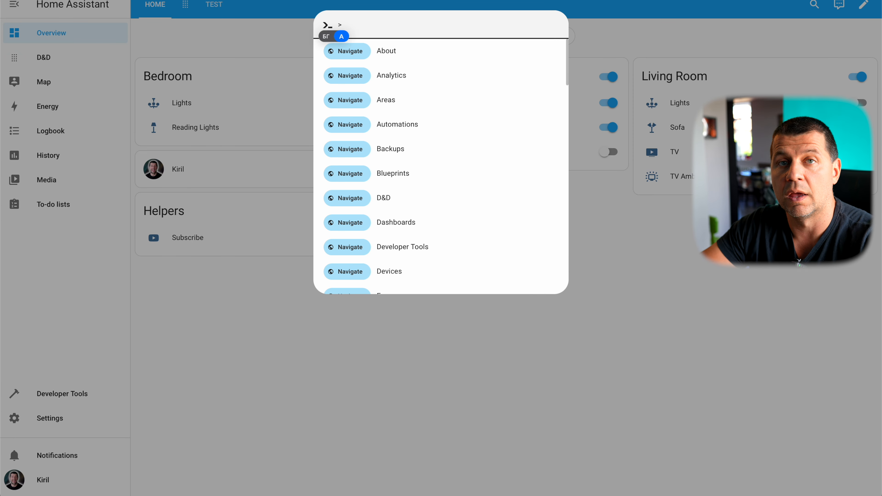
type("in")
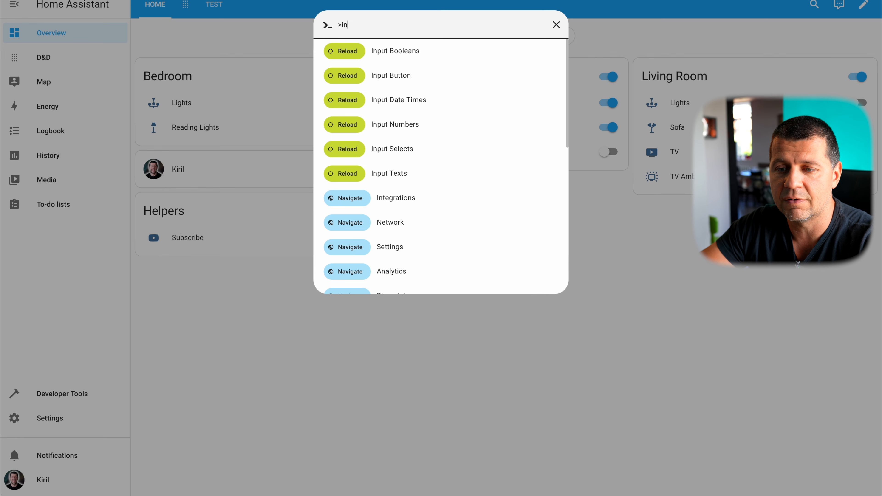
type("te")
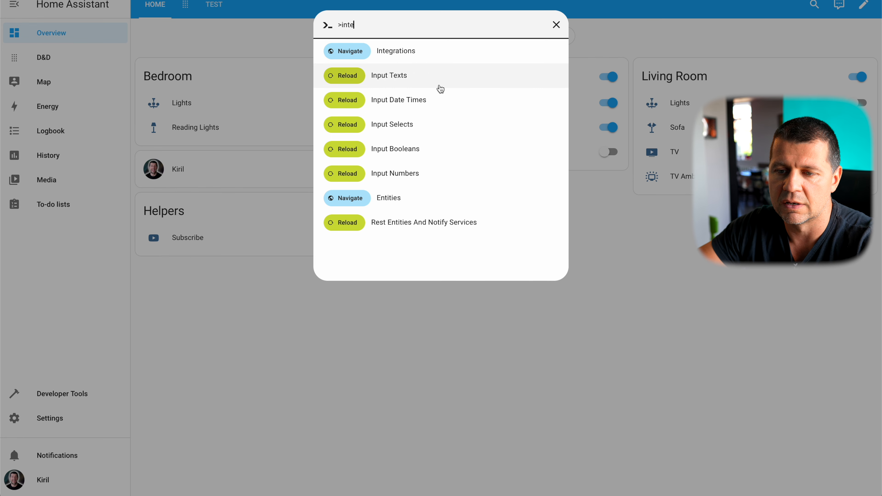
left_click(412, 60)
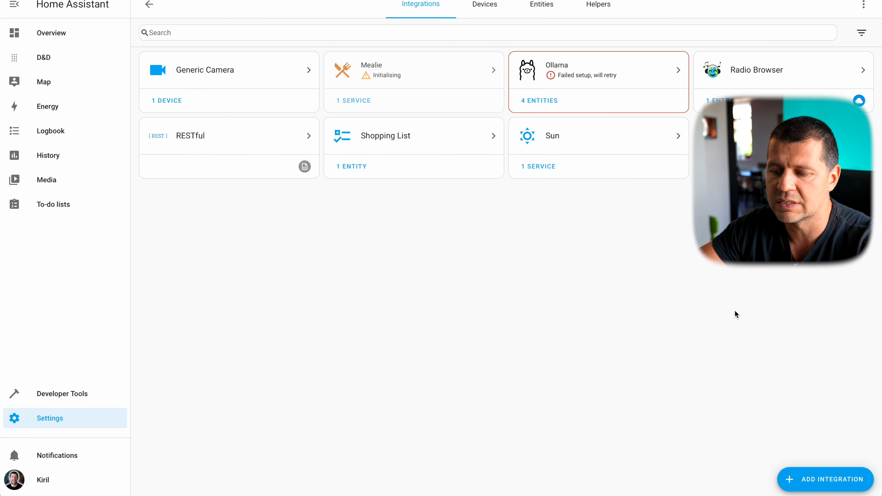
Start adding a new integration, search the brands for "trigg" and choose TRIGGERcmd
left_click(820, 478)
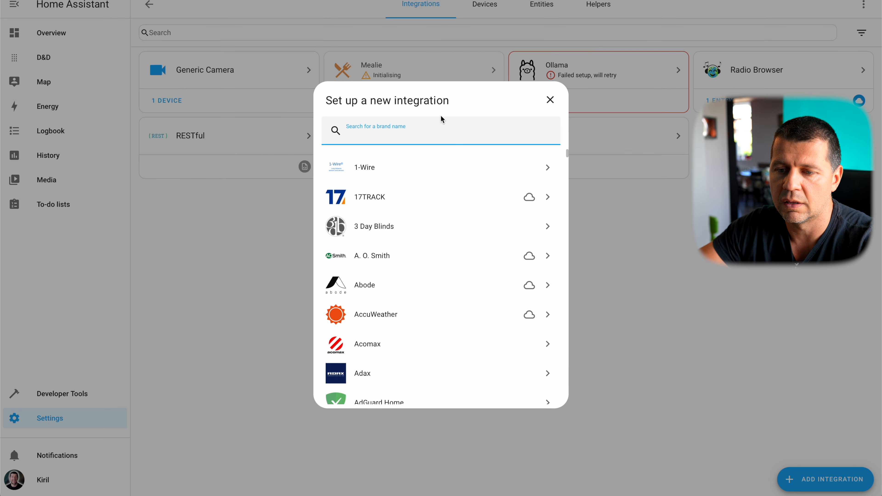
type("trigg")
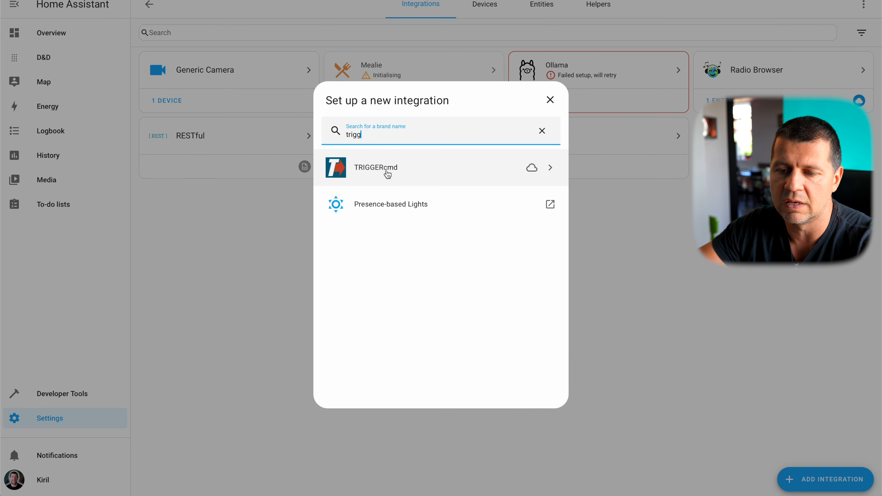
left_click(388, 174)
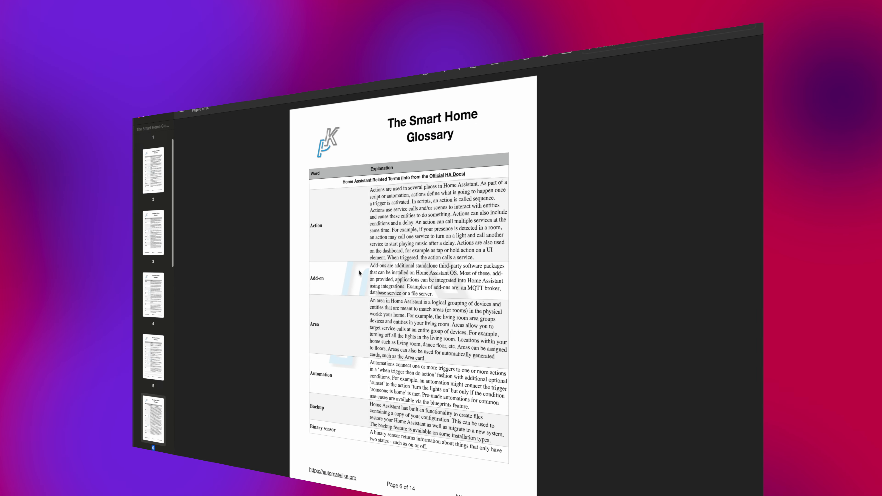
Paste the TRIGGERcmd access token, submit it and finish the integration setup without assigning an area to the Macbook
scroll(355, 271, "down", 3)
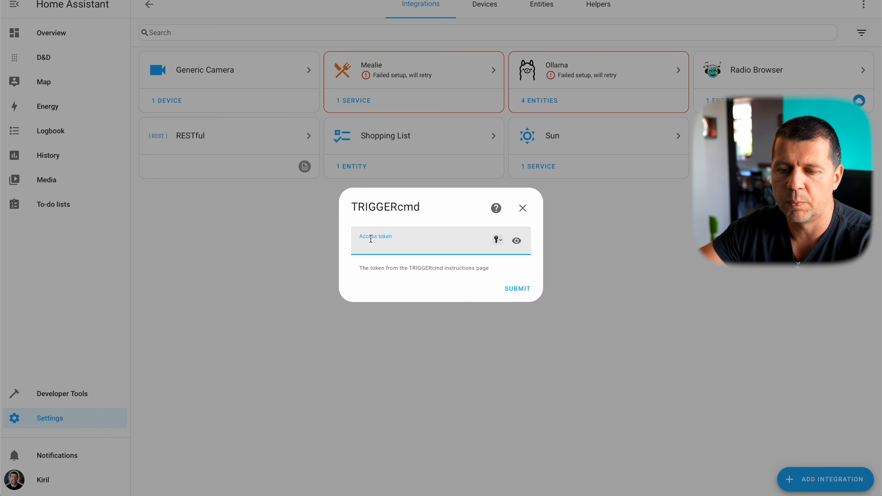
key("ctrl+v")
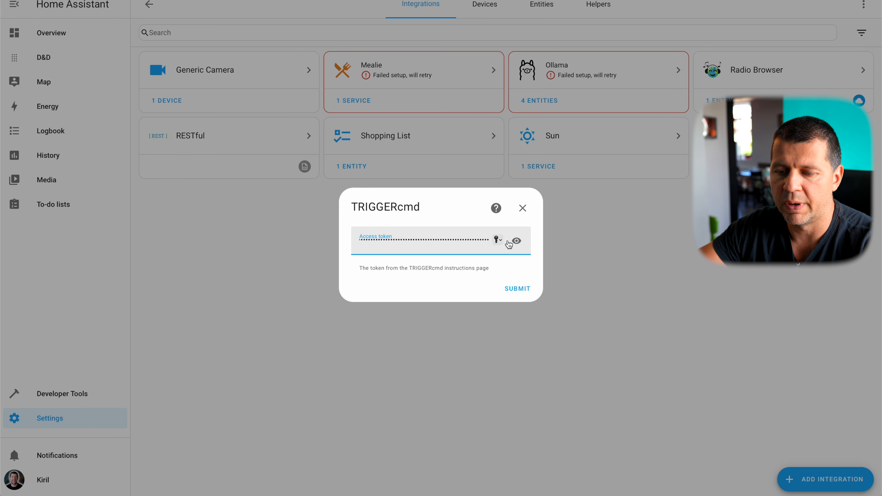
left_click(518, 289)
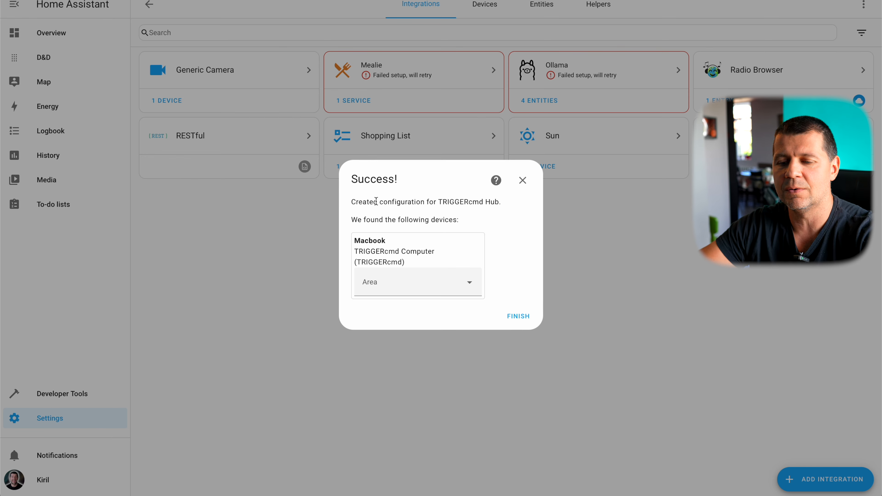
left_click(519, 317)
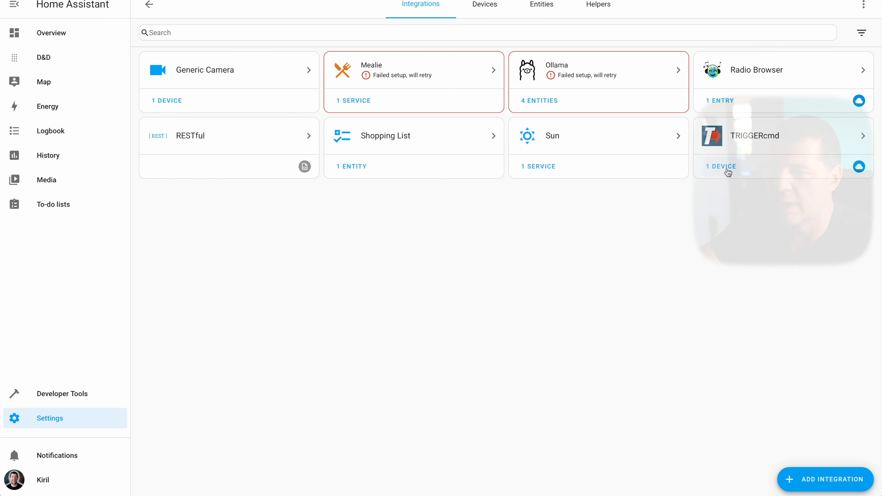
Open the Macbook device of the TRIGGERcmd integration, turn on its Calculator switch and move the launched Calculator window lower
left_click(726, 167)
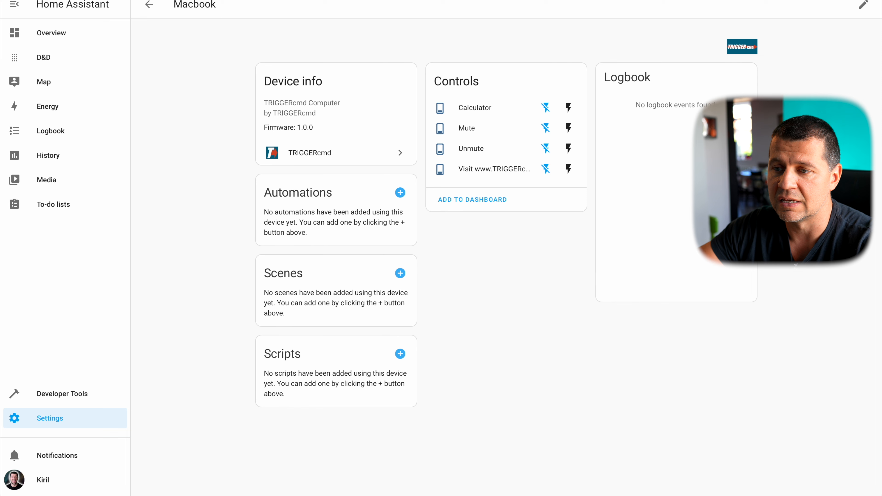
left_click(650, 0)
left_click(541, 43)
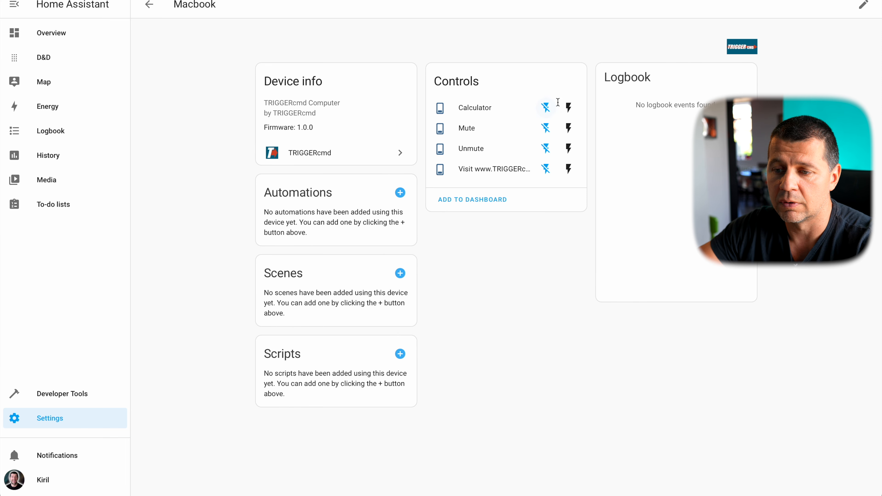
left_click(569, 109)
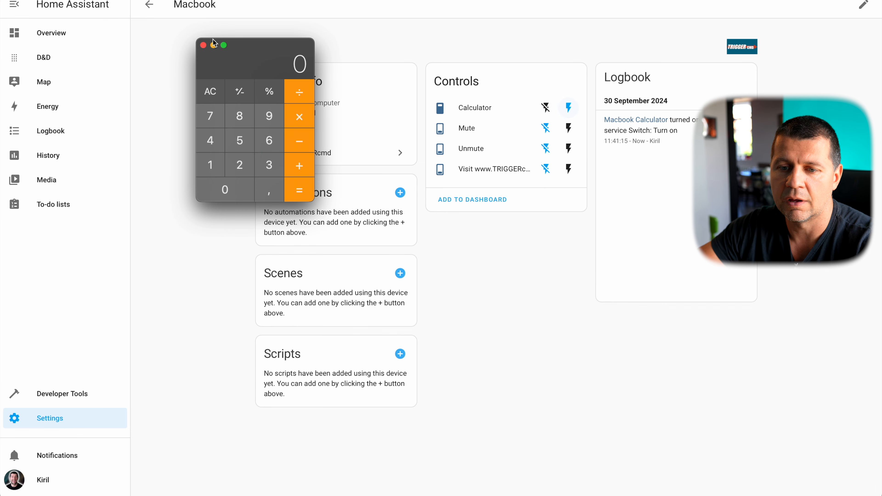
left_click_drag(238, 49, 223, 123)
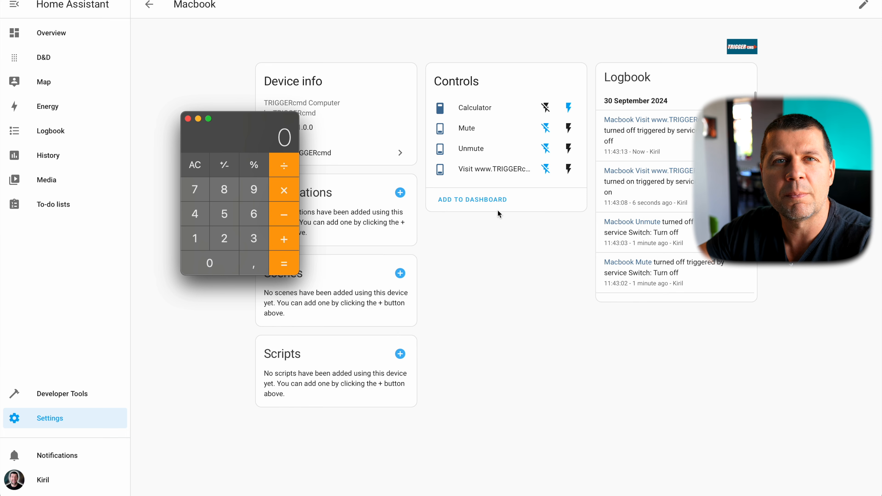
Switch to the TRIGGERcmd Command Editor, search the example commands for "cal" and add the Close Calculator example
left_click(655, 11)
left_click(669, 72)
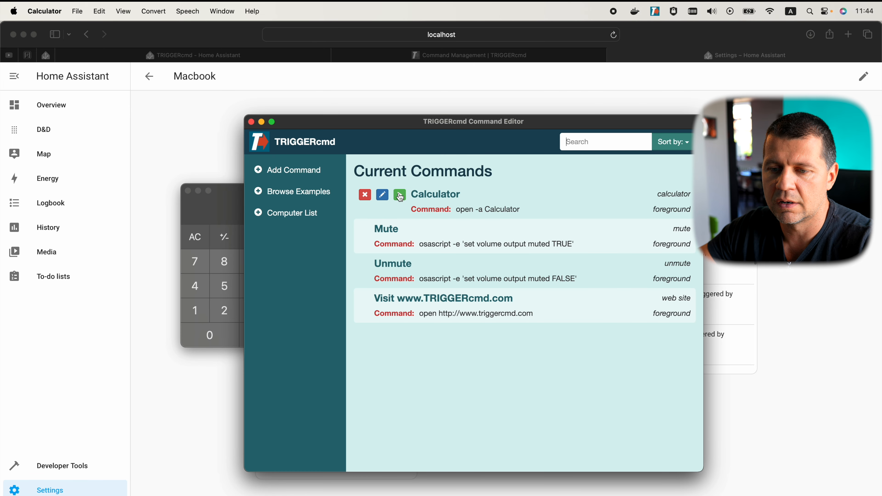
left_click(293, 198)
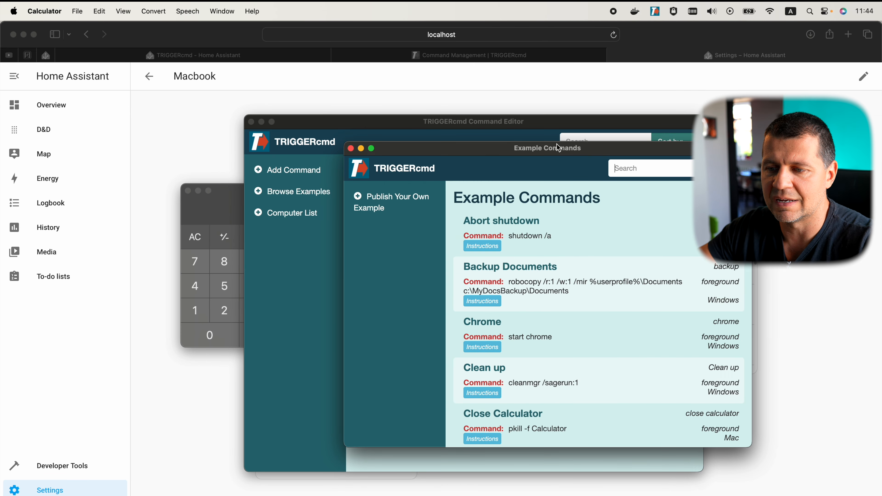
left_click(627, 168)
type("cal")
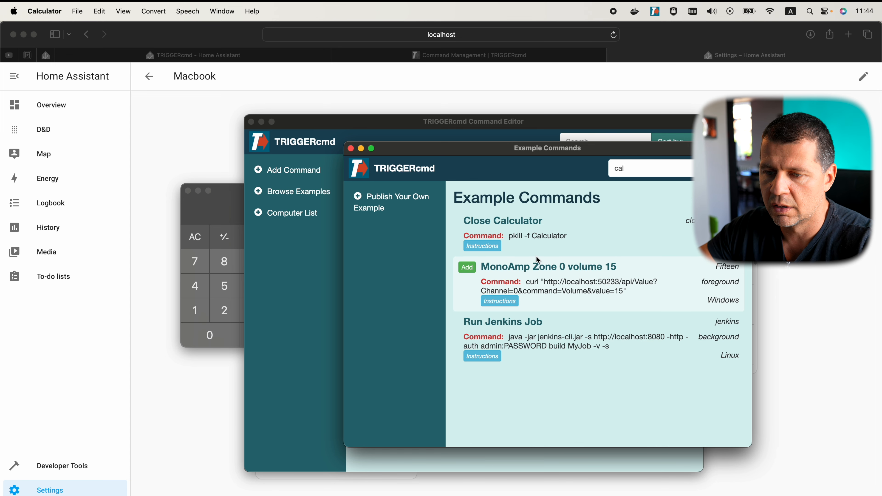
mouse_move(495, 237)
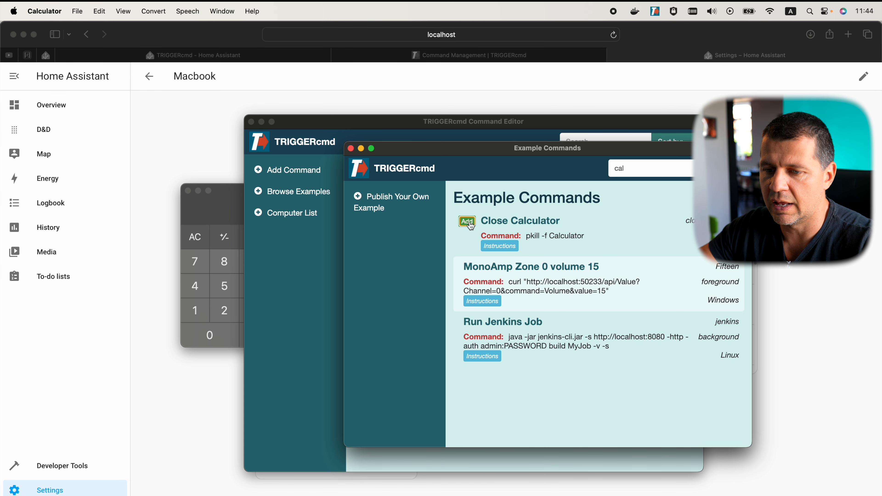
left_click(467, 221)
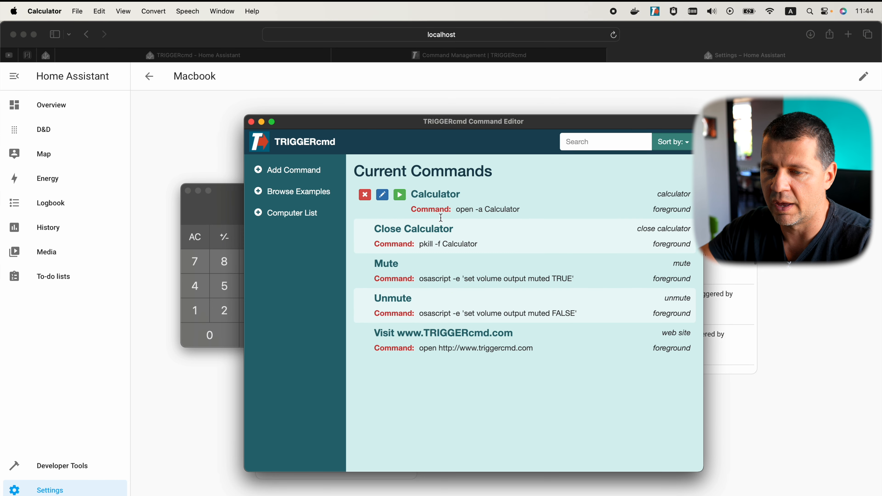
Open the Close Calculator command for editing and select the word "Calculator" in its command
mouse_move(403, 252)
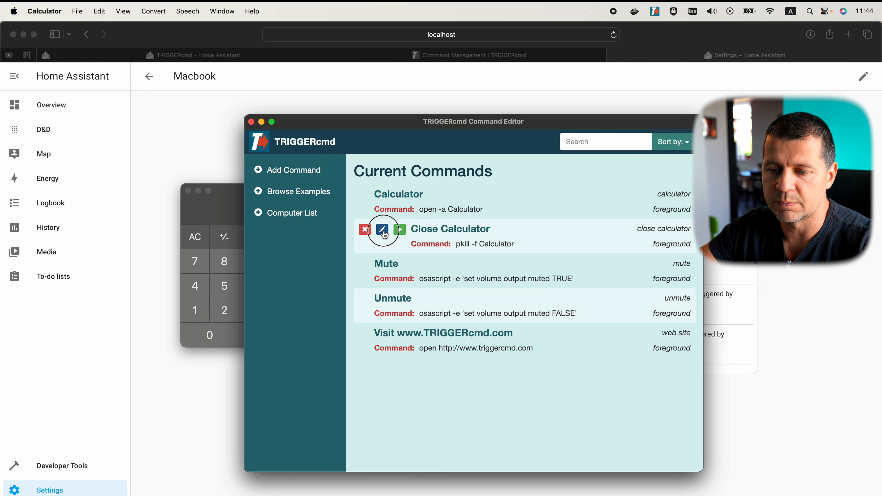
left_click(385, 234)
double_click(451, 215)
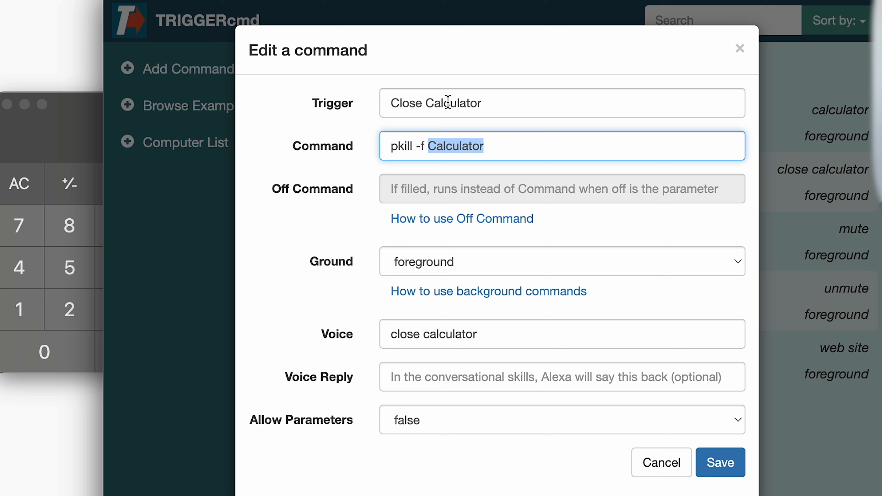